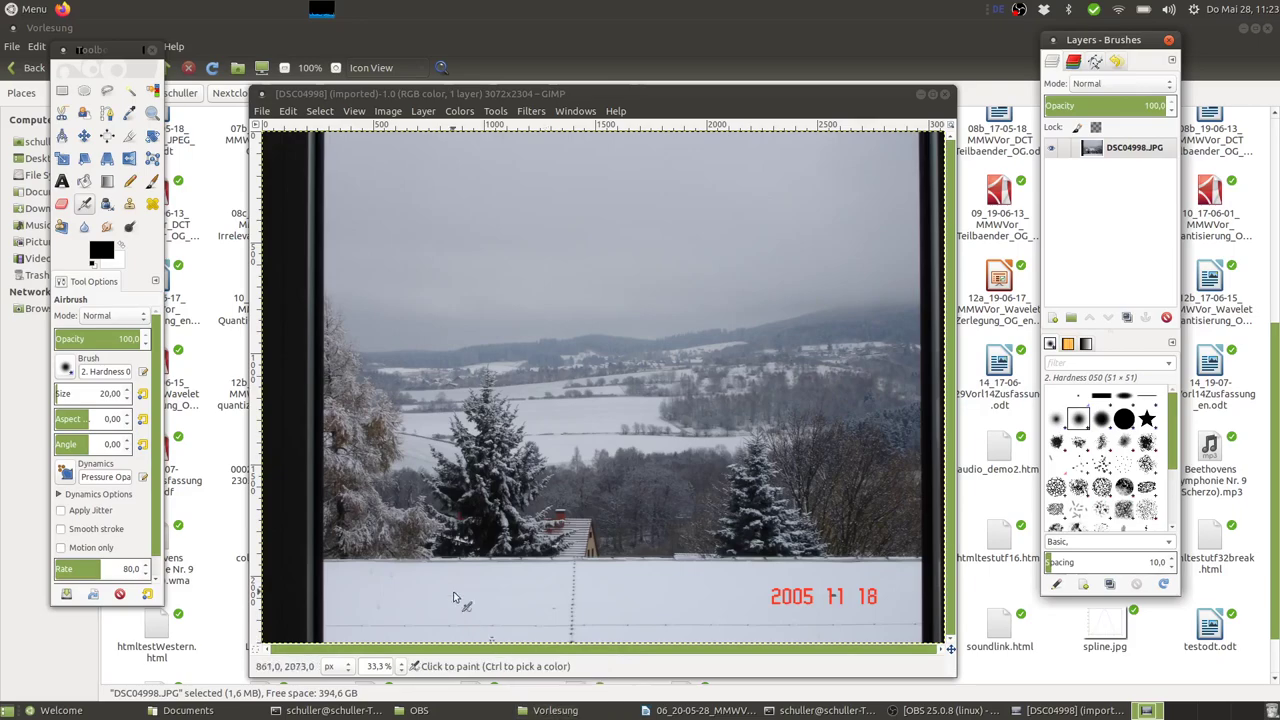
# Step: Check which file types are offered for saving the image under a new name, and close without saving
pyautogui.click(263, 112)
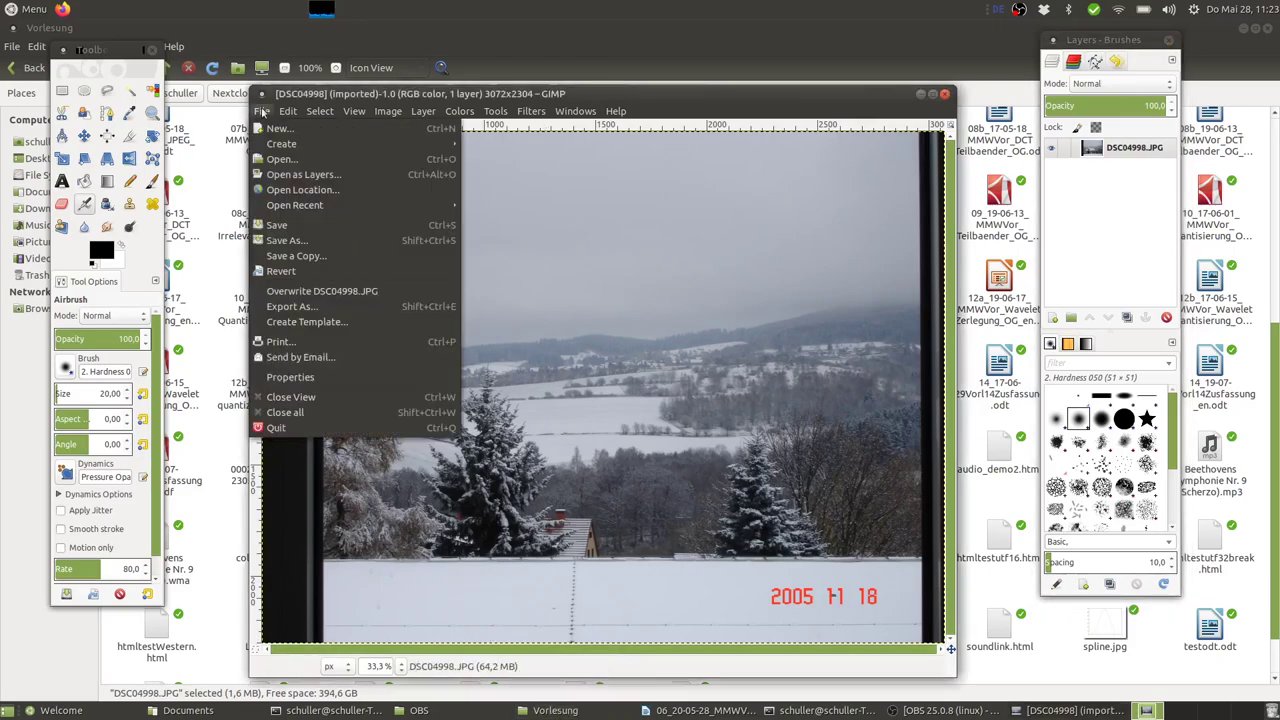
pyautogui.click(300, 241)
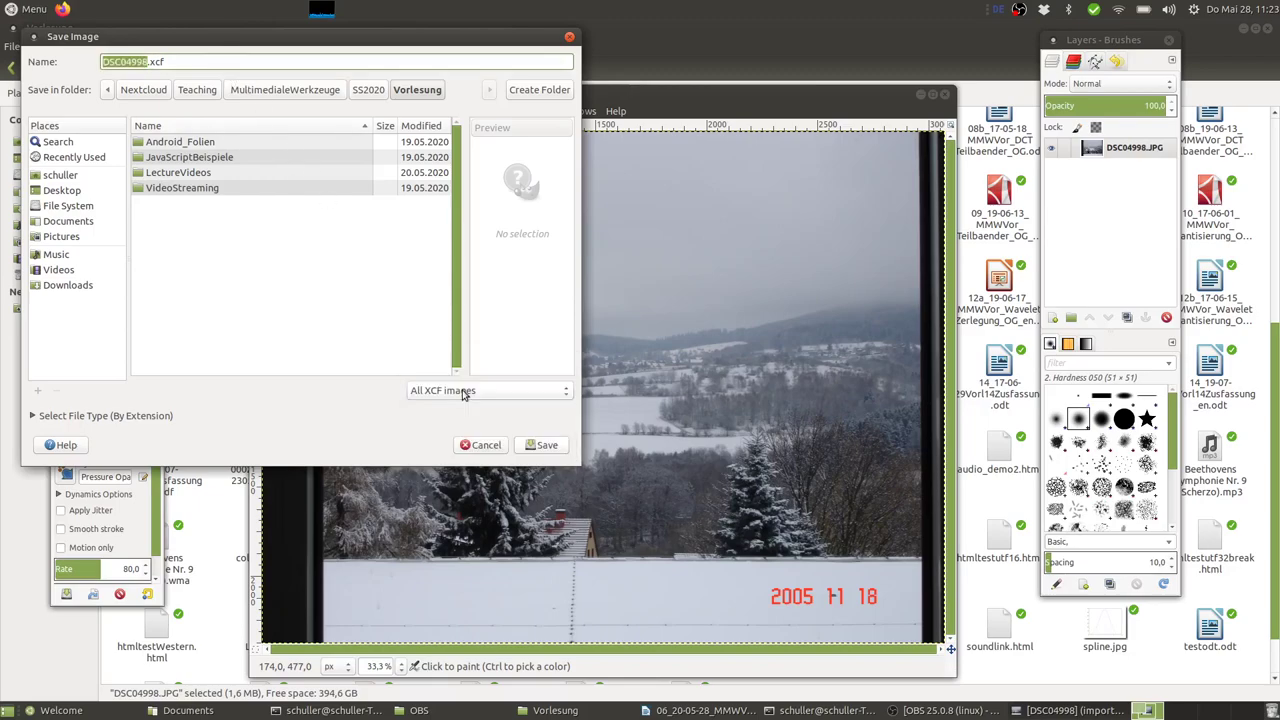
pyautogui.click(463, 393)
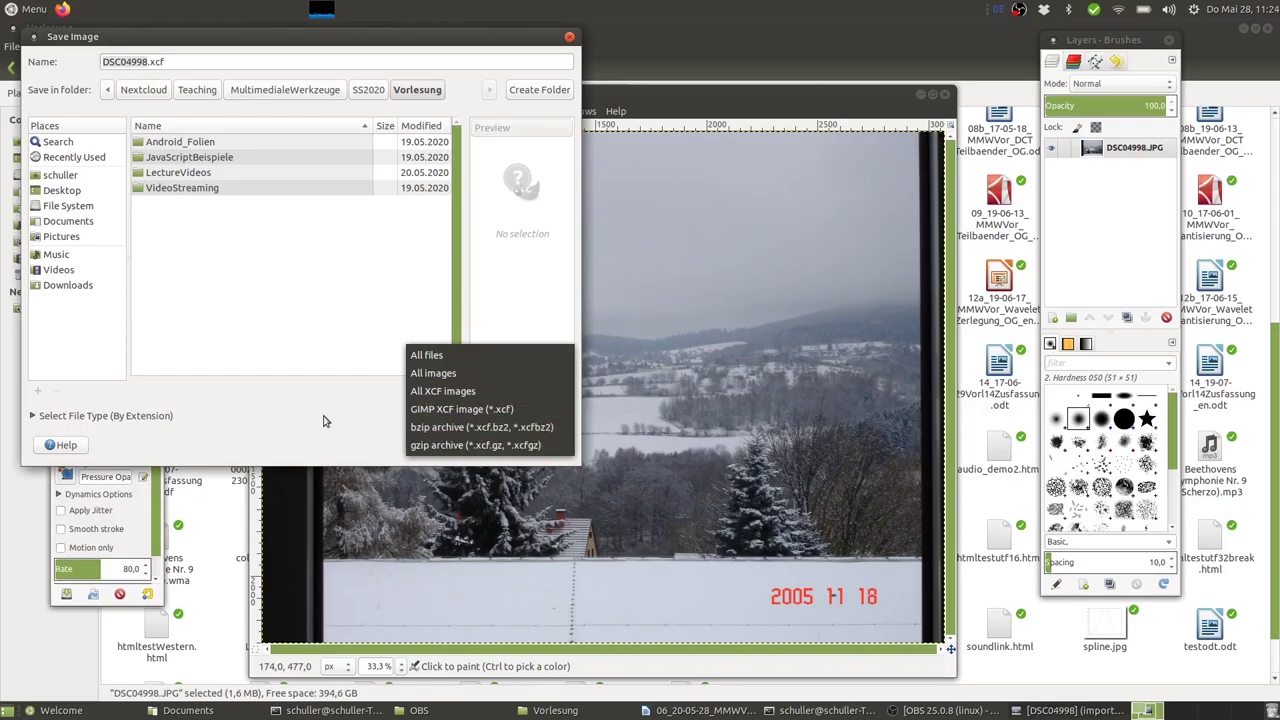
pyautogui.click(323, 421)
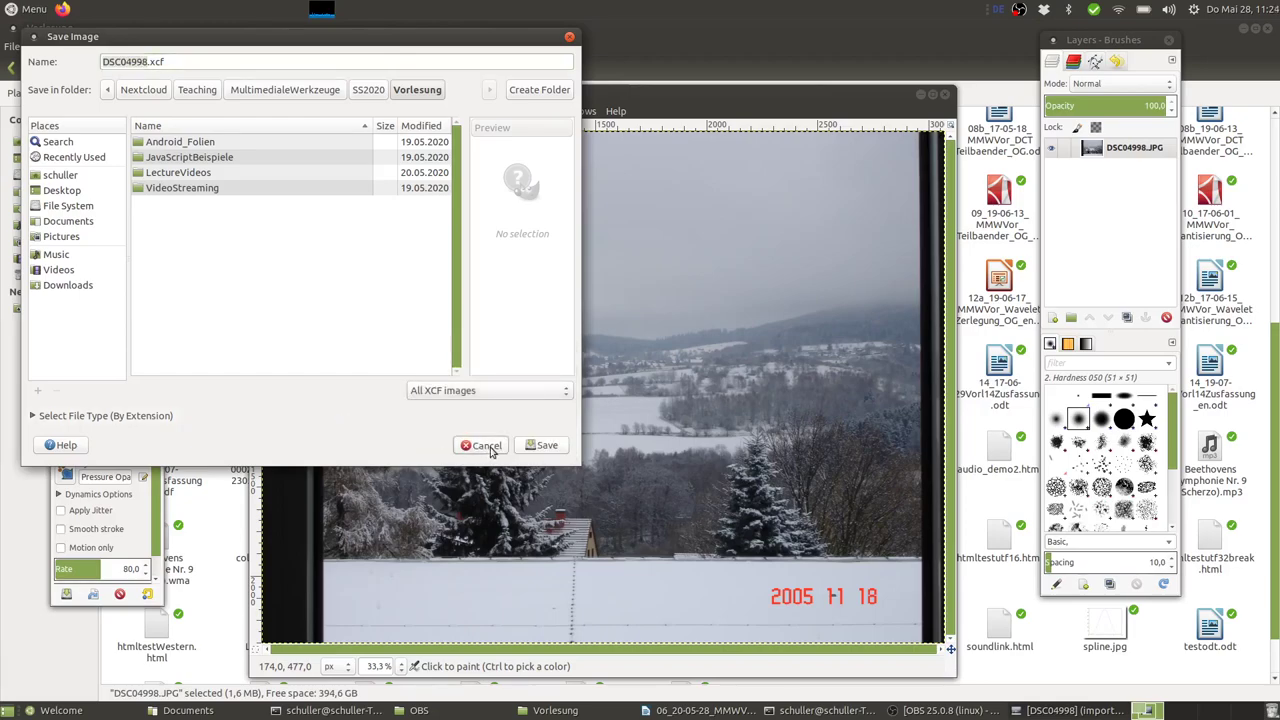
pyautogui.click(493, 451)
# Step: Start exporting the image and choose JPEG image (*.jpg, *.jpeg, *.jpe) as the file type filter
pyautogui.click(266, 111)
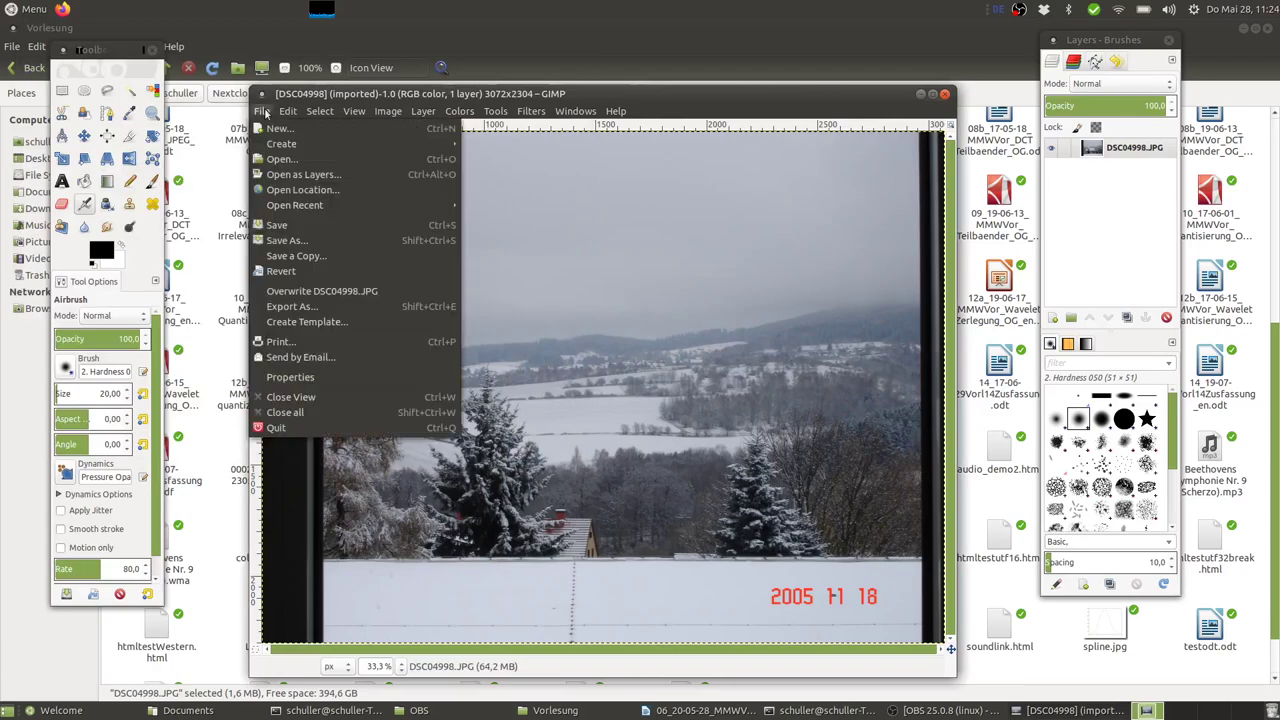
pyautogui.click(338, 308)
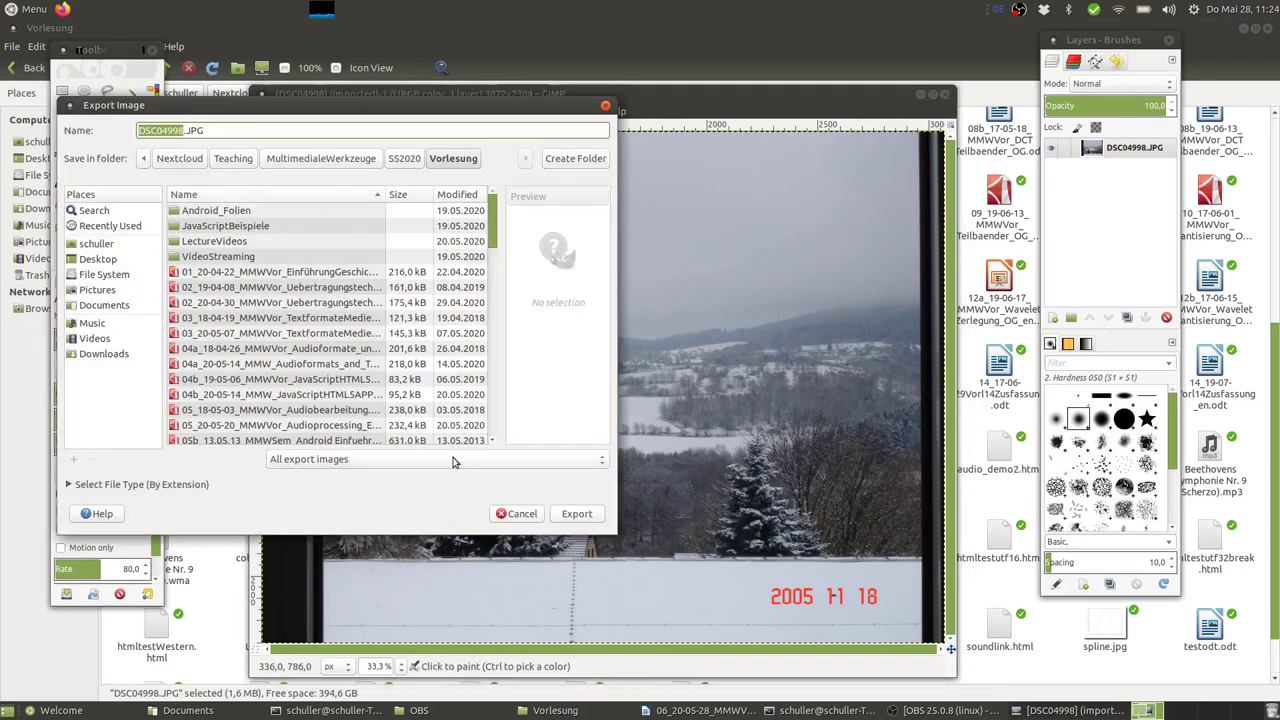
pyautogui.click(453, 460)
pyautogui.scroll(-3, 453, 472)
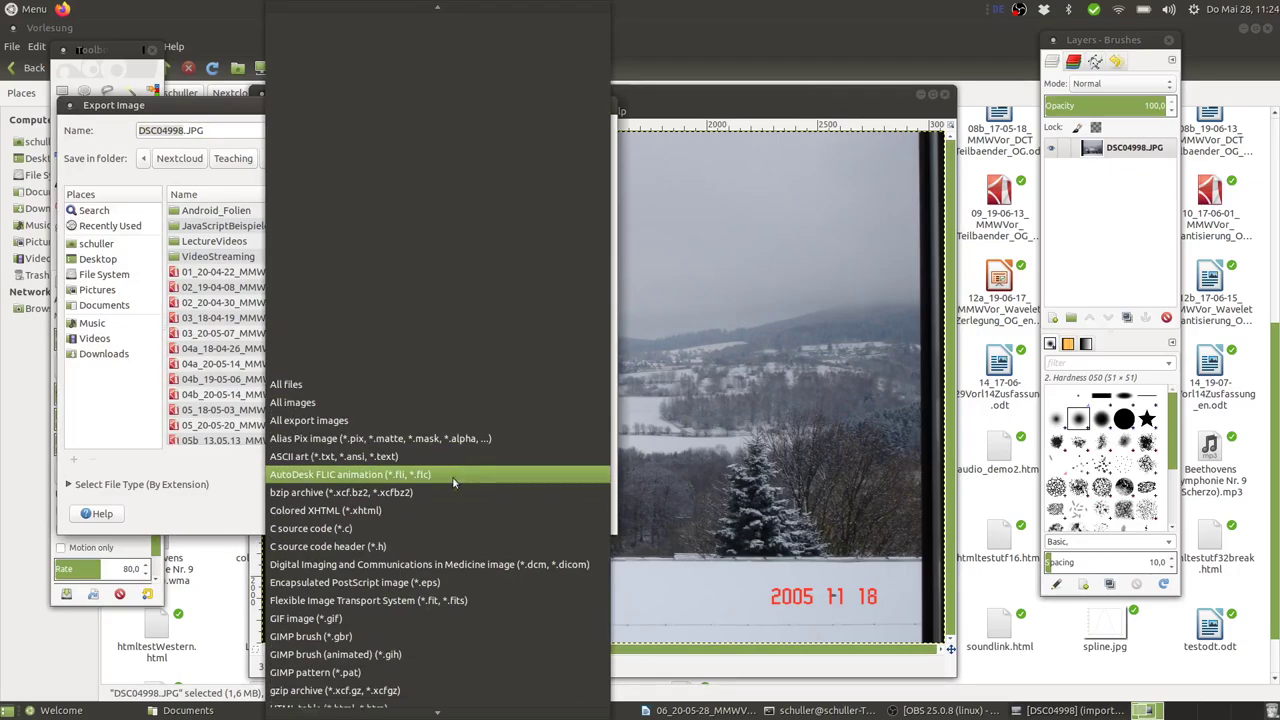
pyautogui.scroll(-5, 452, 481)
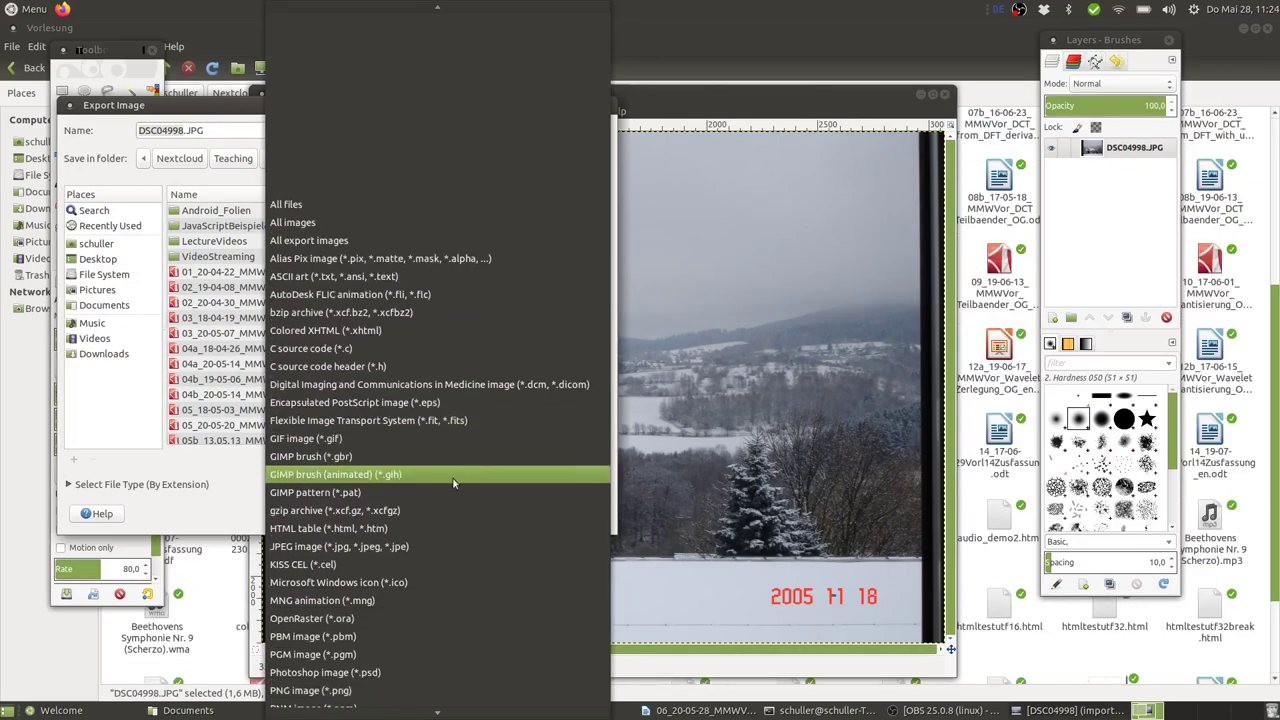
pyautogui.click(373, 548)
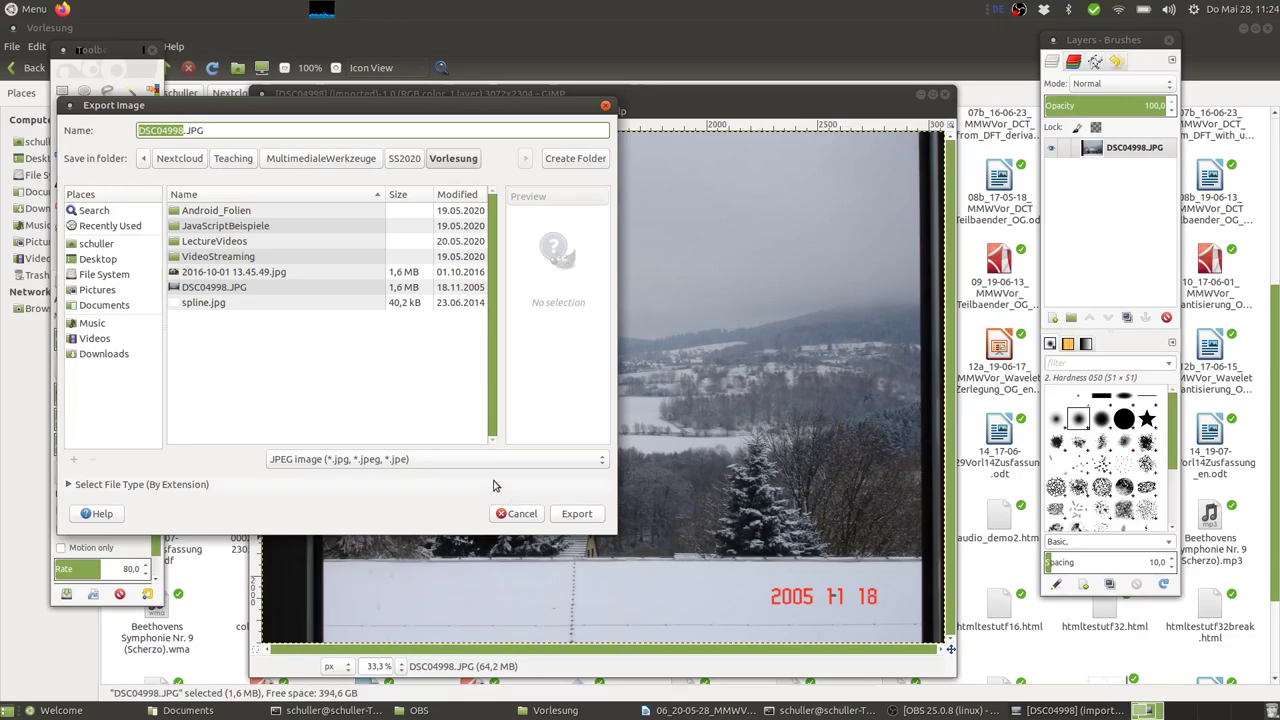
# Step: Decline replacing the existing file, rename the export to DSC04998g.JPG and proceed to its JPEG options
pyautogui.click(576, 514)
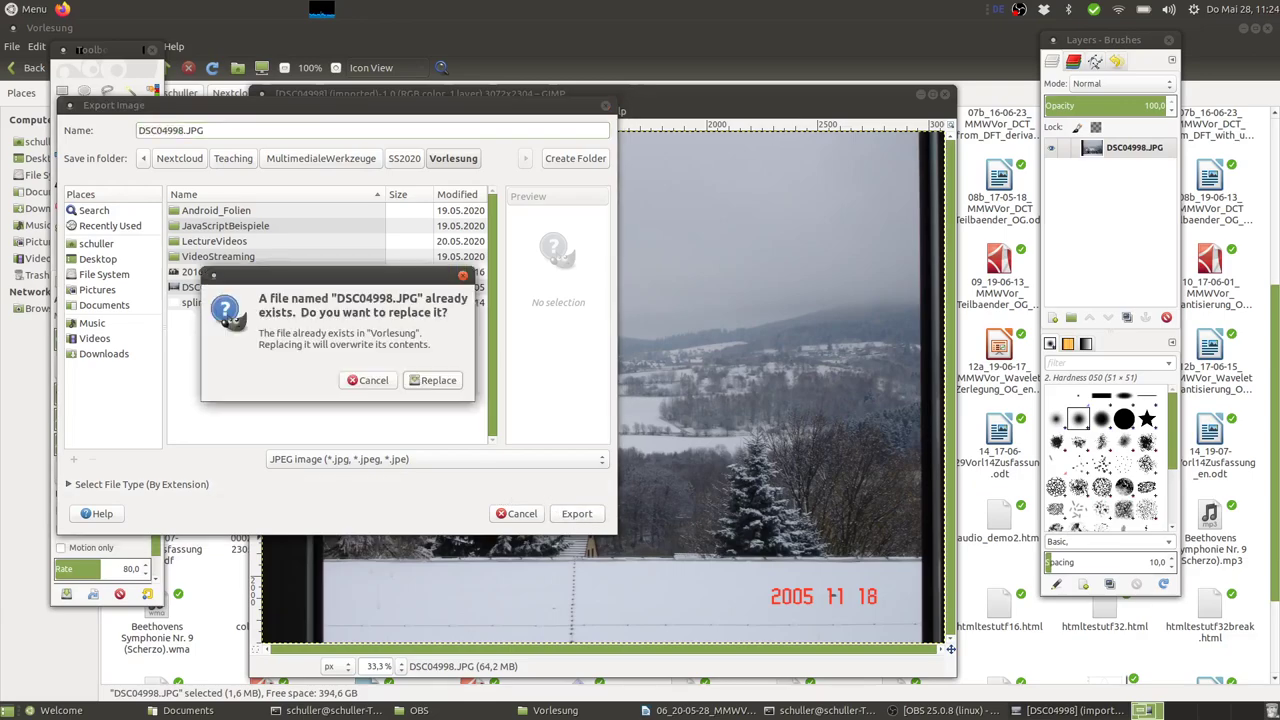
pyautogui.click(372, 381)
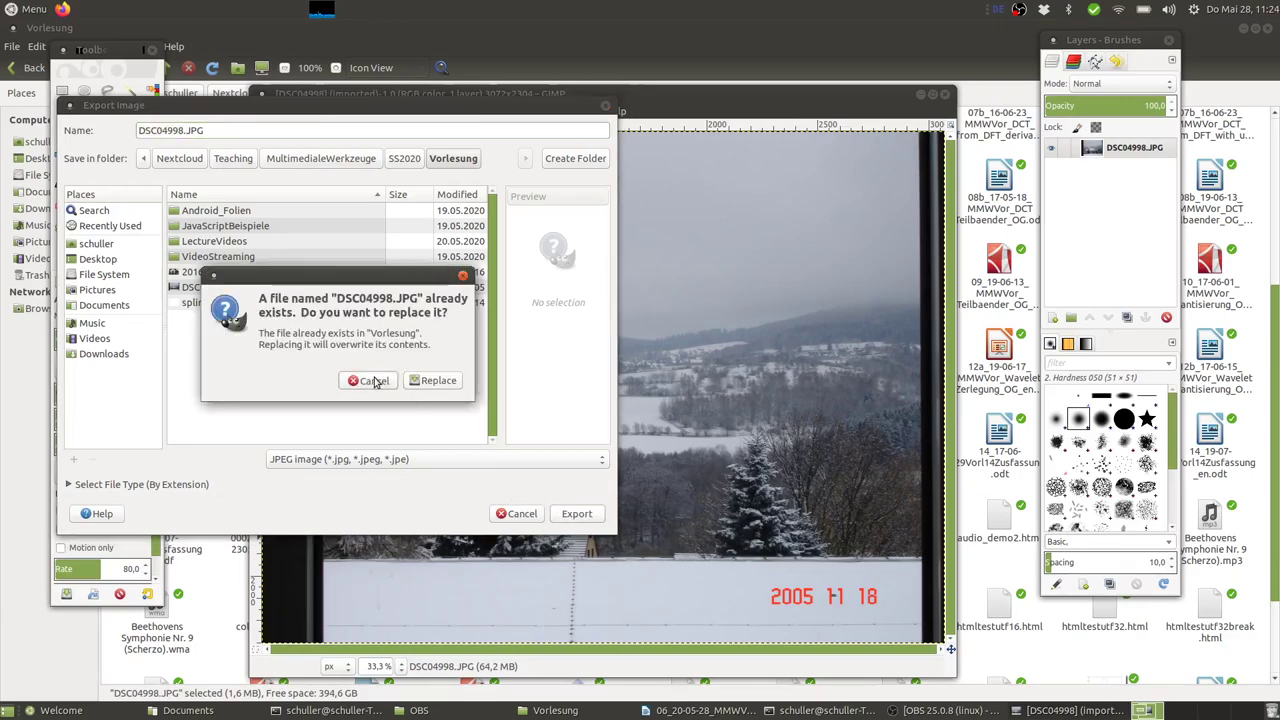
pyautogui.click(180, 129)
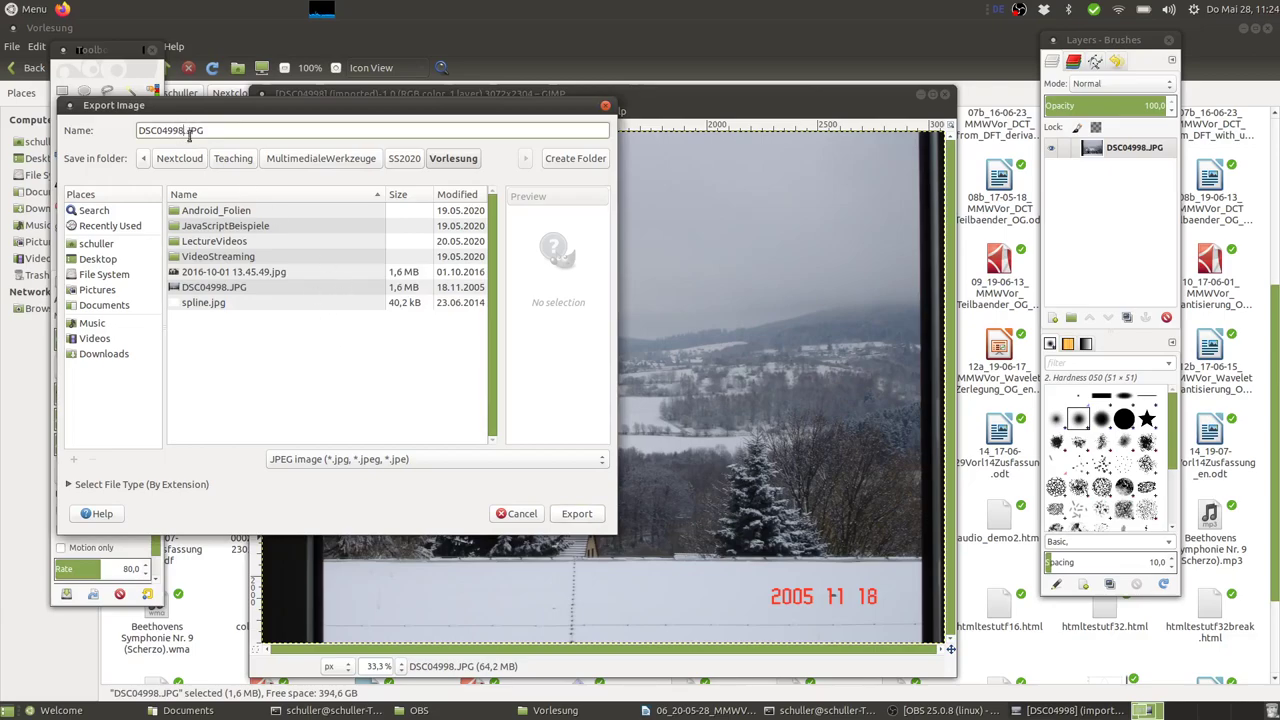
pyautogui.write('g')
pyautogui.click(578, 514)
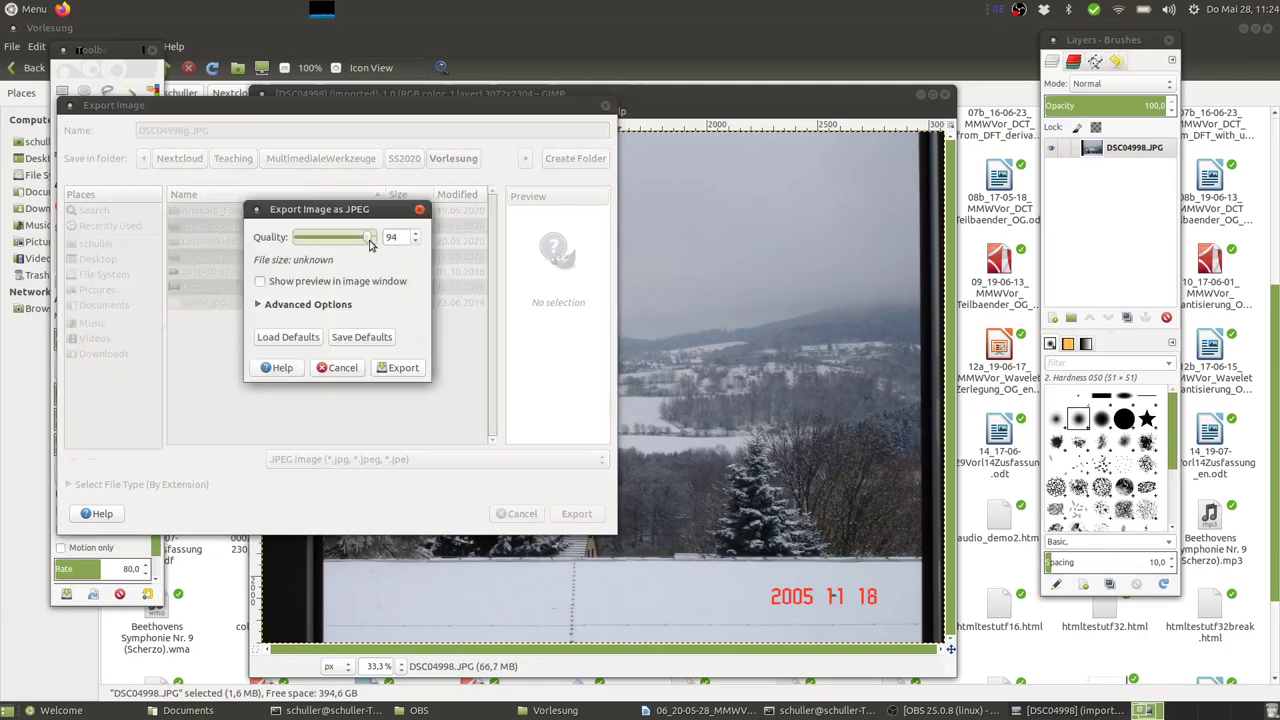
# Step: Enable the preview in the image window and set the JPEG quality to 30
pyautogui.click(369, 242)
pyautogui.moveTo(369, 240); pyautogui.dragTo(335, 242)
pyautogui.click(261, 283)
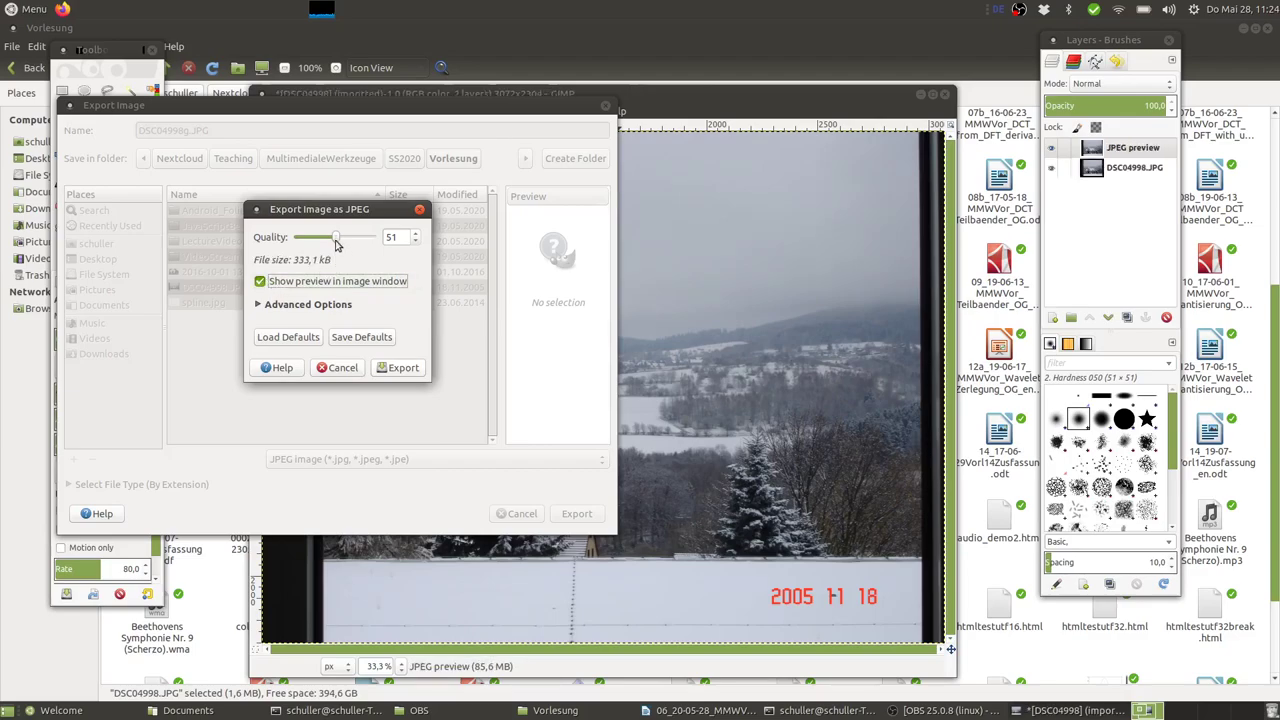
pyautogui.moveTo(336, 243); pyautogui.dragTo(320, 243)
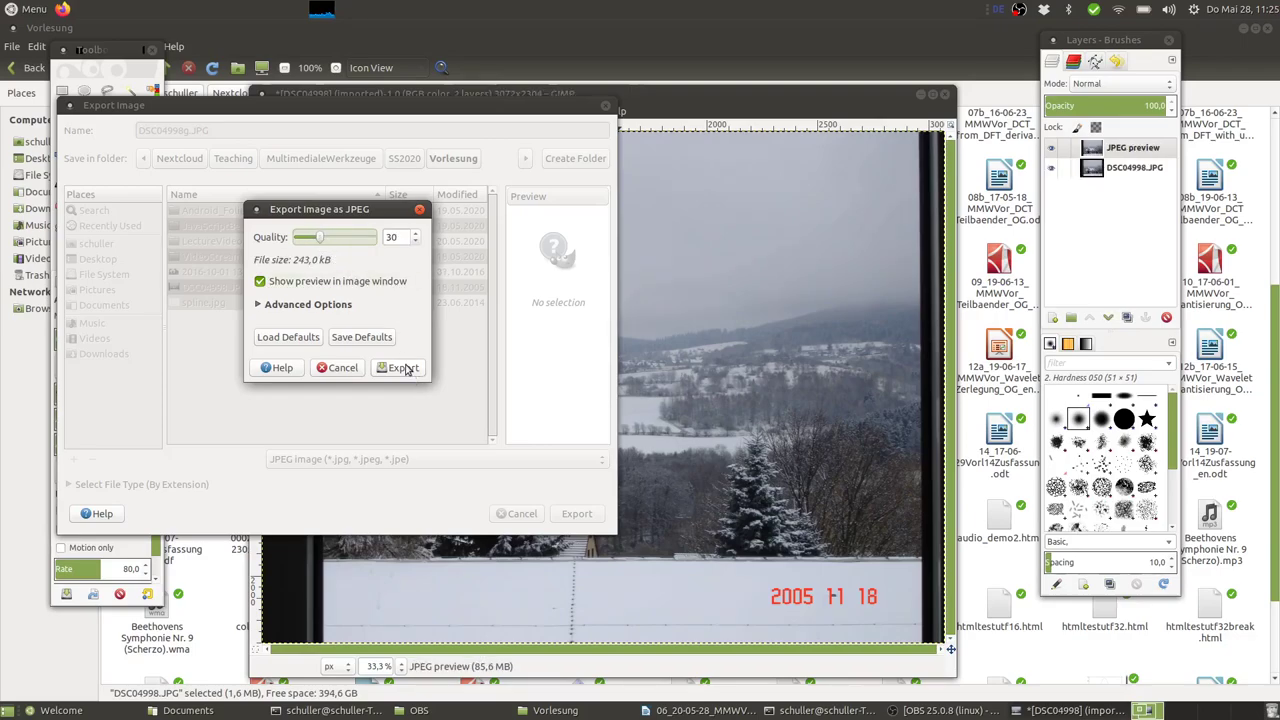
# Step: Expand the advanced JPEG options and set the subsampling to 4:2:0 (chroma quartered)
pyautogui.click(259, 305)
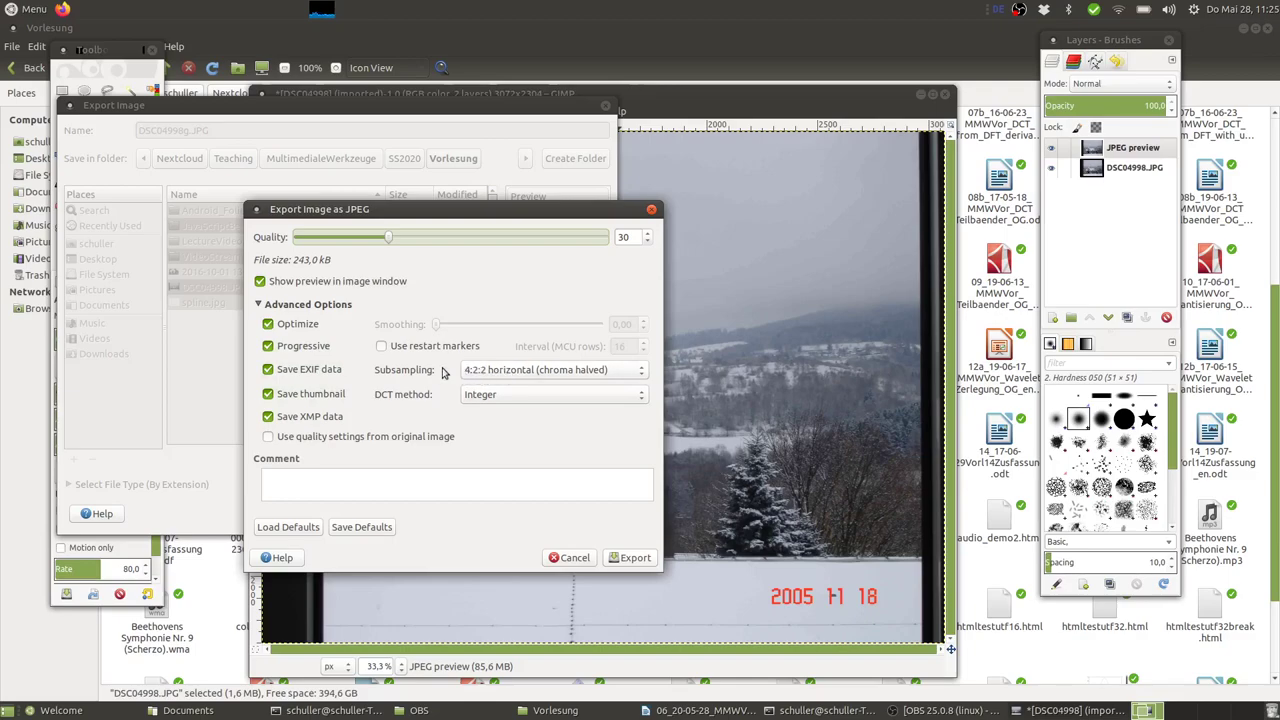
pyautogui.click(512, 372)
pyautogui.click(513, 372)
pyautogui.click(513, 372)
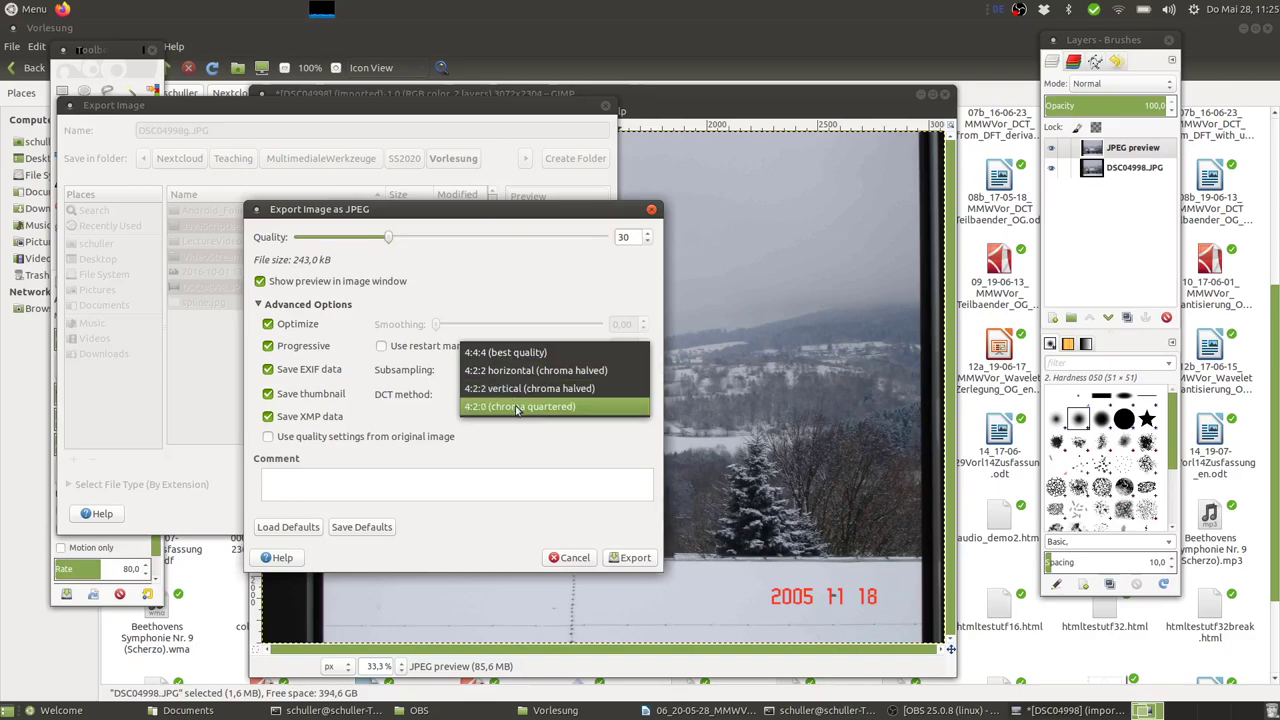
pyautogui.click(518, 407)
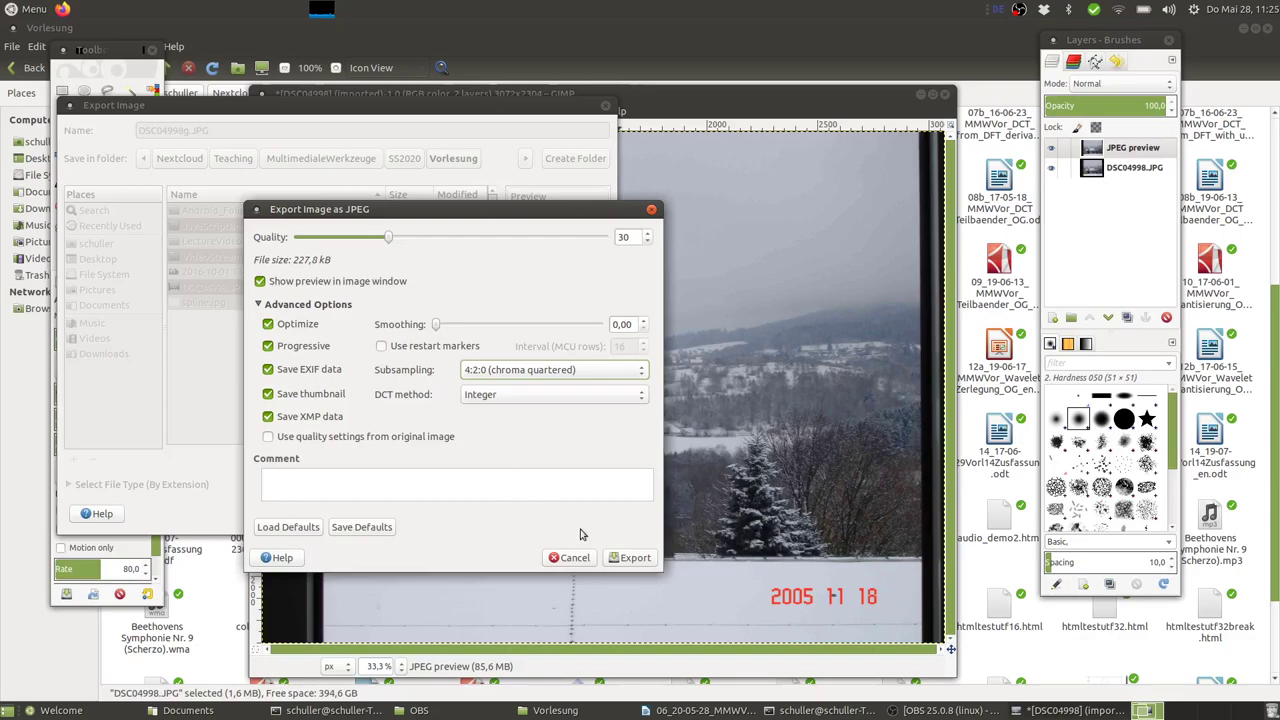
# Step: Review the subsampling and DCT method choices, keep 4:2:0 (chroma quartered) and Integer, and export the JPEG
pyautogui.click(551, 369)
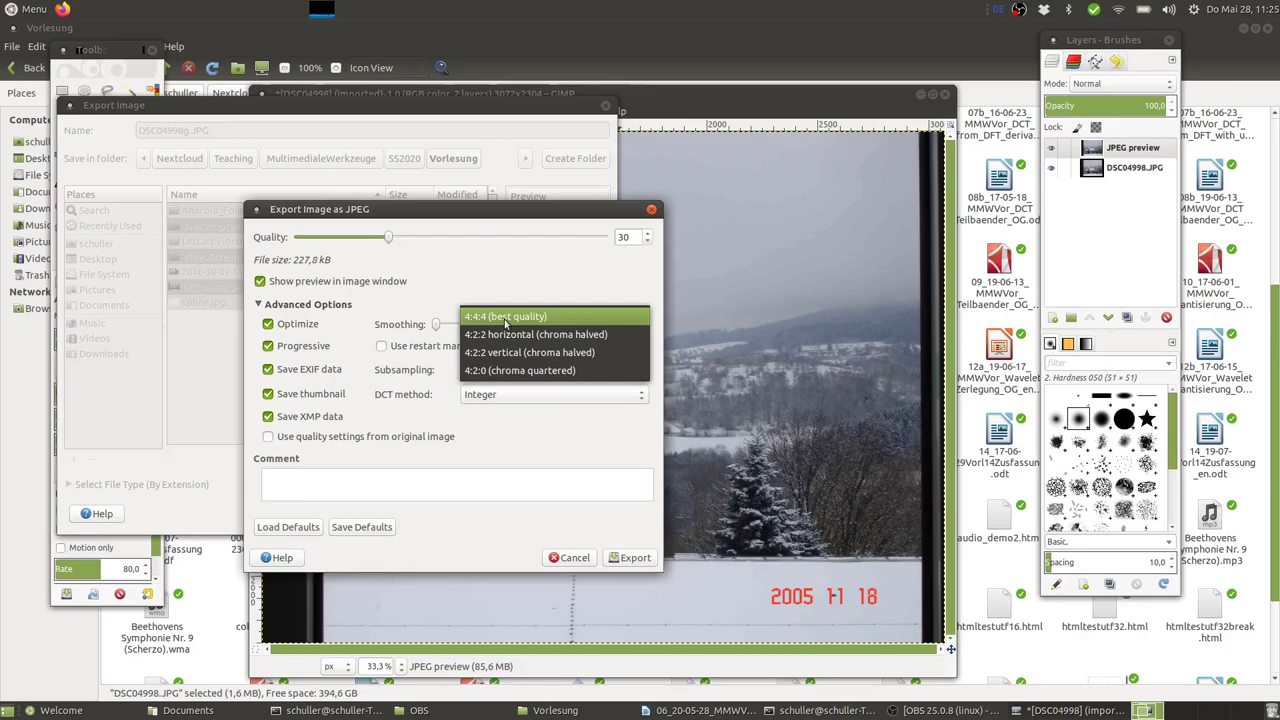
pyautogui.click(518, 376)
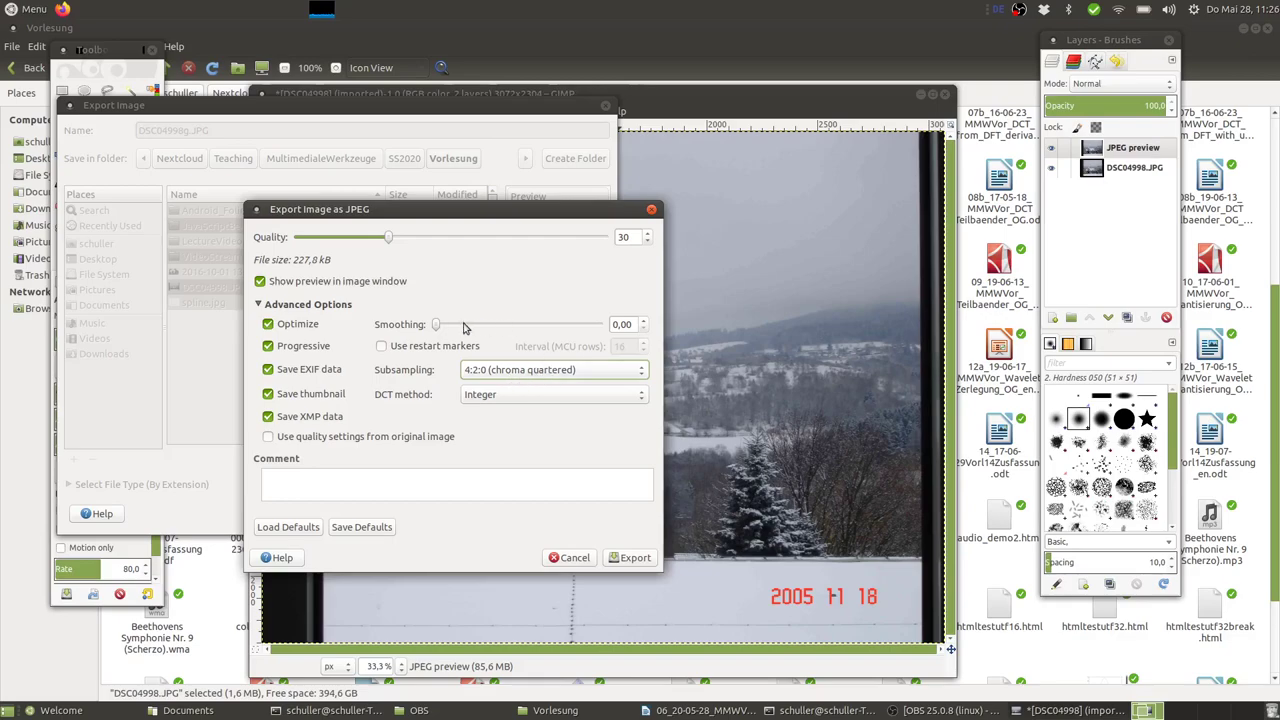
pyautogui.click(510, 395)
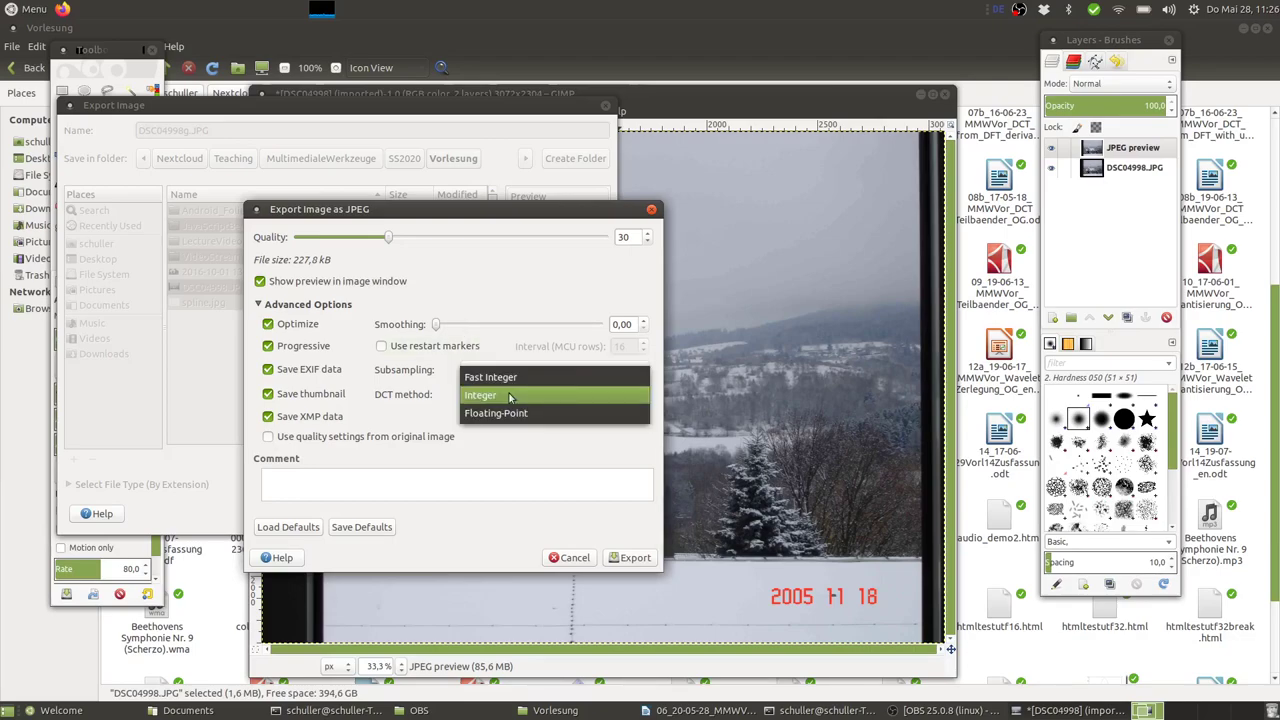
pyautogui.click(510, 397)
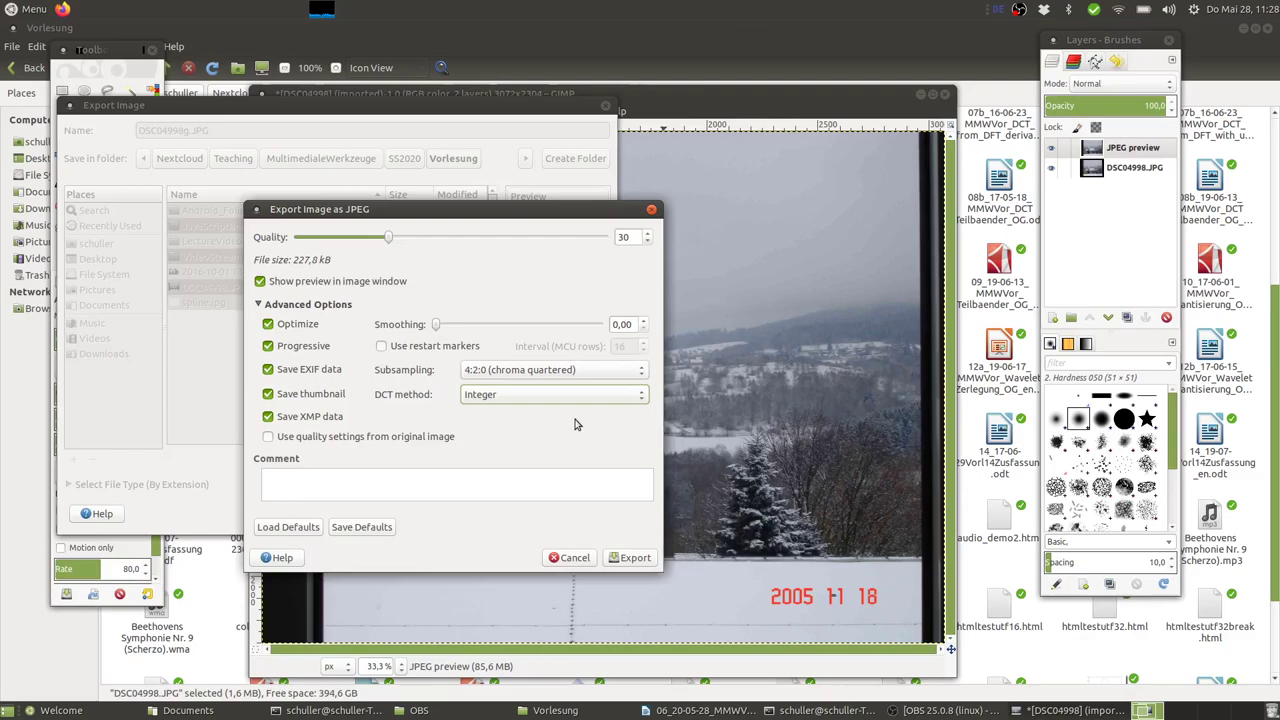
pyautogui.click(630, 558)
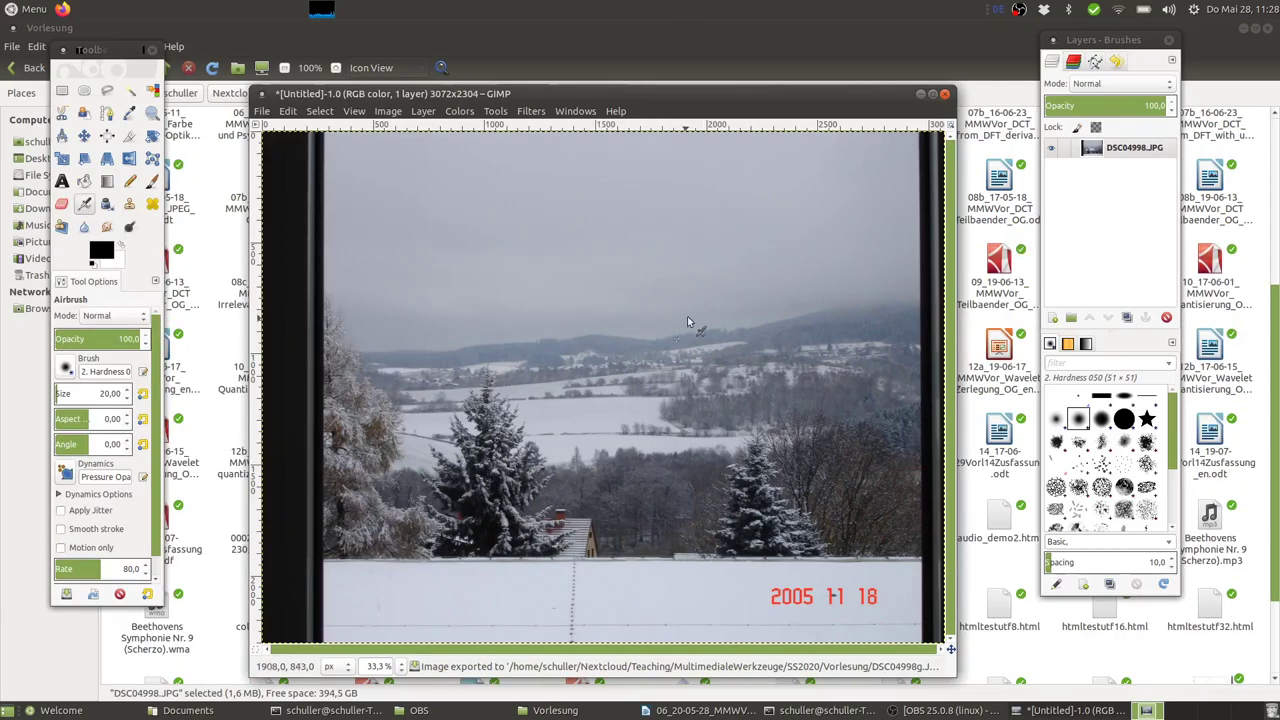
# Step: Switch to the file manager's Vorlesung folder and check the file size of DSC04998.JPG in its properties
pyautogui.click(1012, 652)
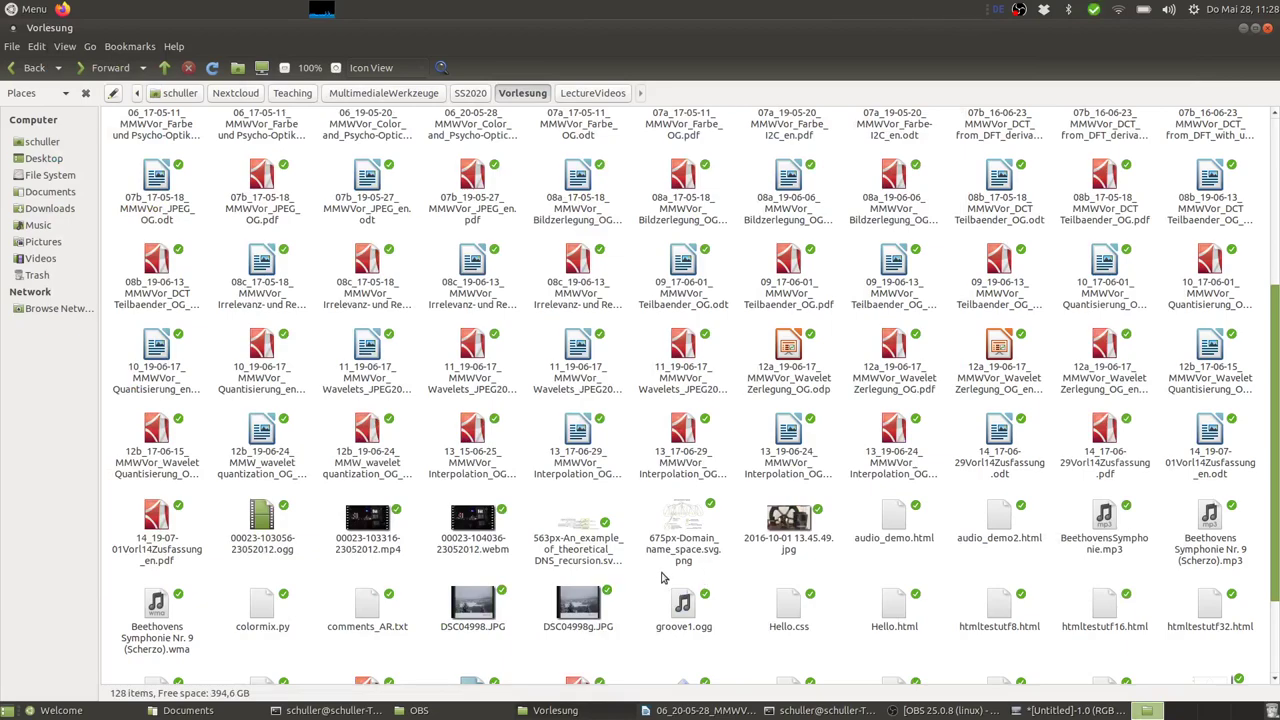
pyautogui.scroll(-1, 648, 581)
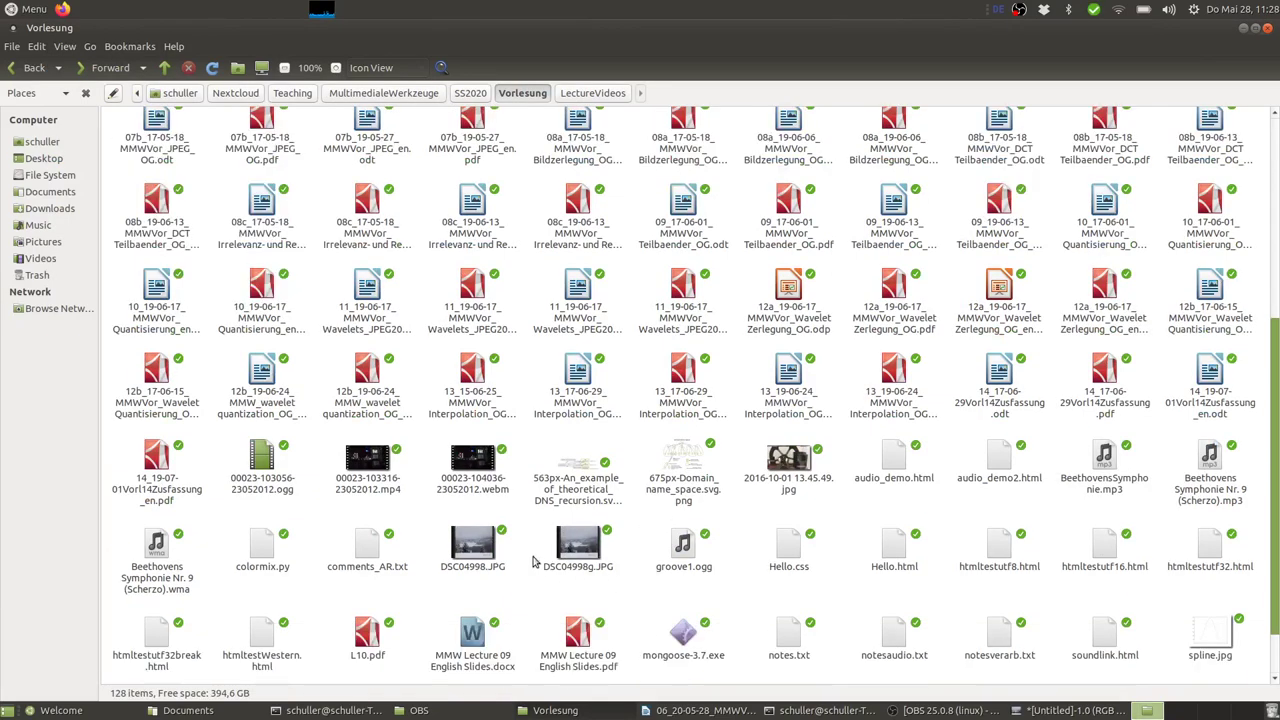
pyautogui.rightClick(463, 556)
pyautogui.click(480, 548)
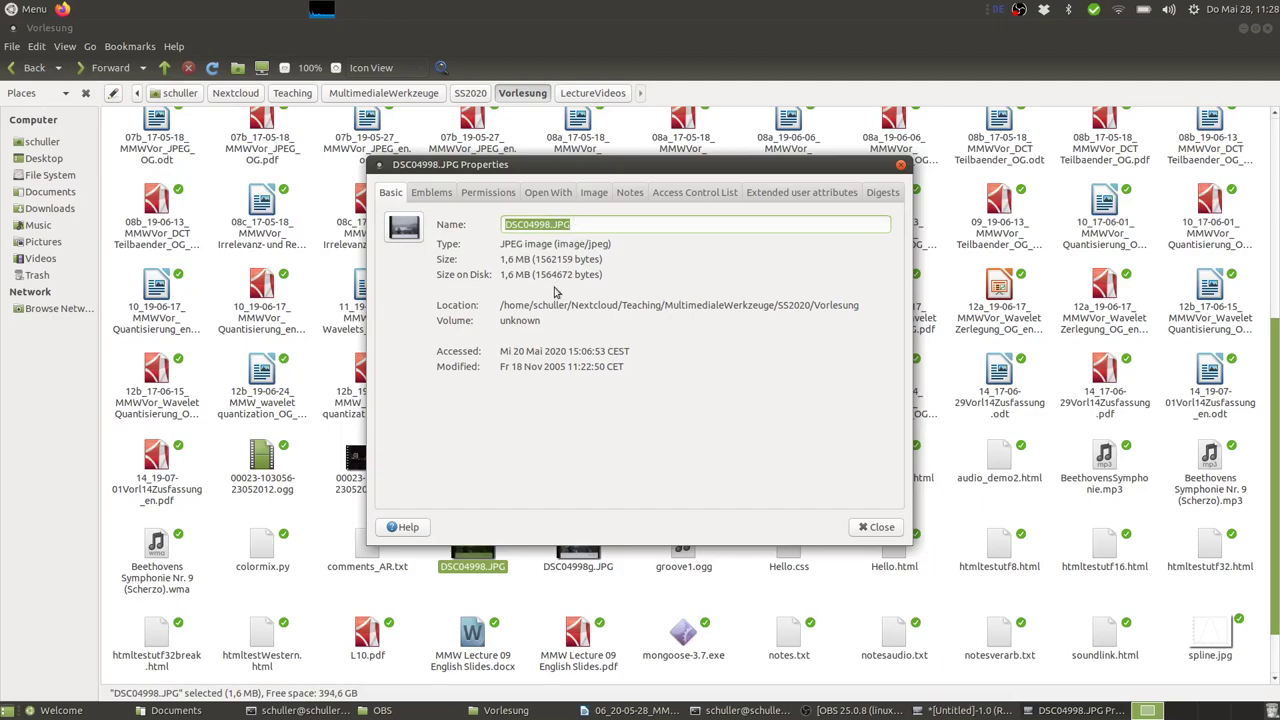
pyautogui.click(886, 529)
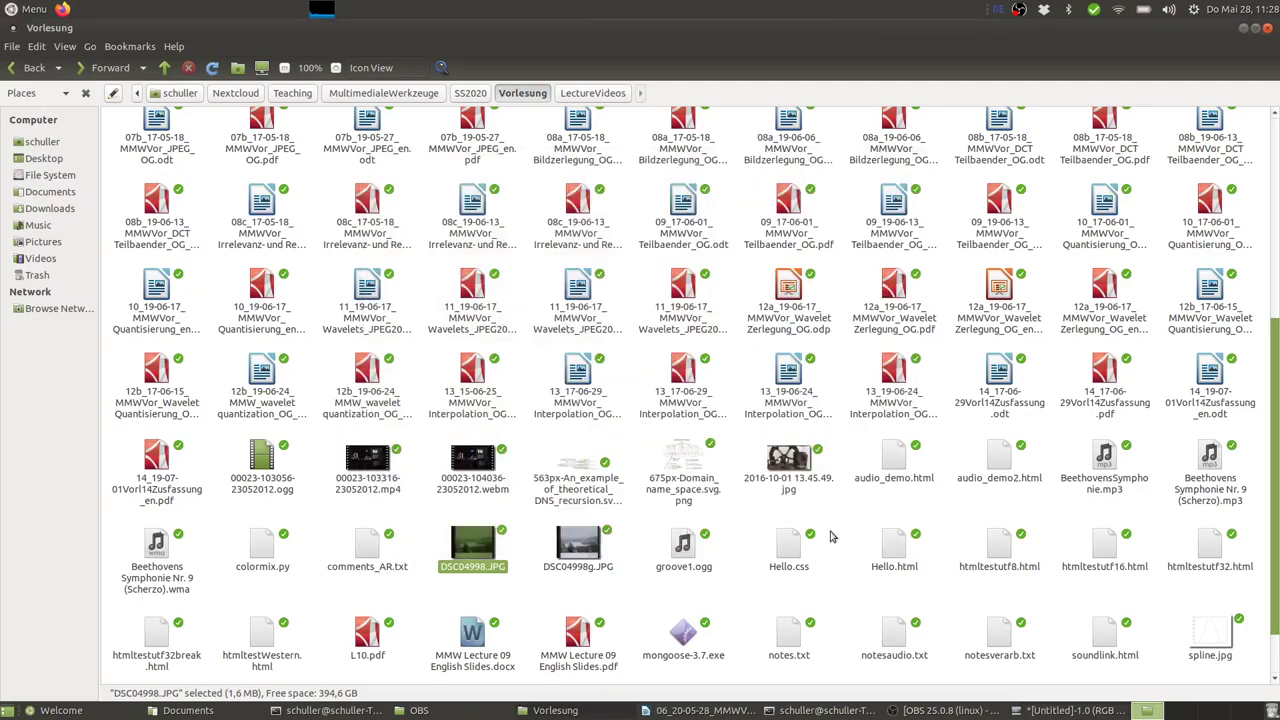
# Step: Check the file size of the compressed copy DSC04998g.JPG in its properties
pyautogui.rightClick(590, 541)
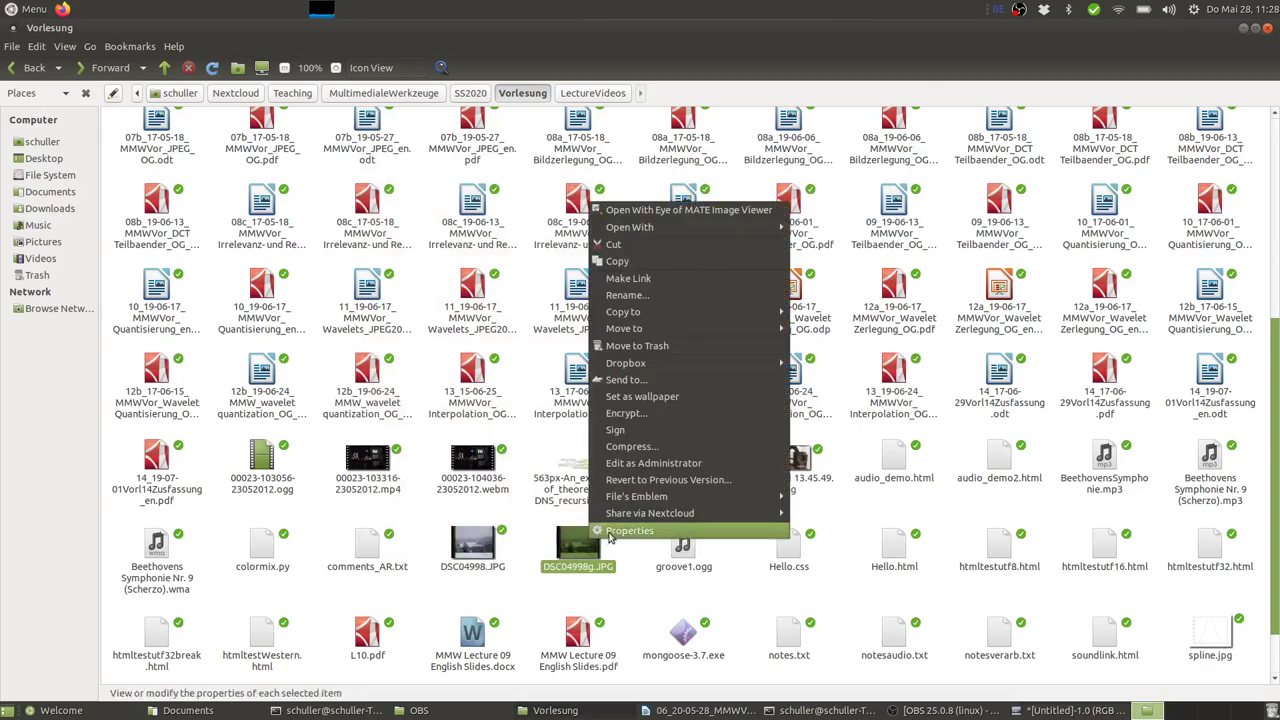
pyautogui.click(613, 531)
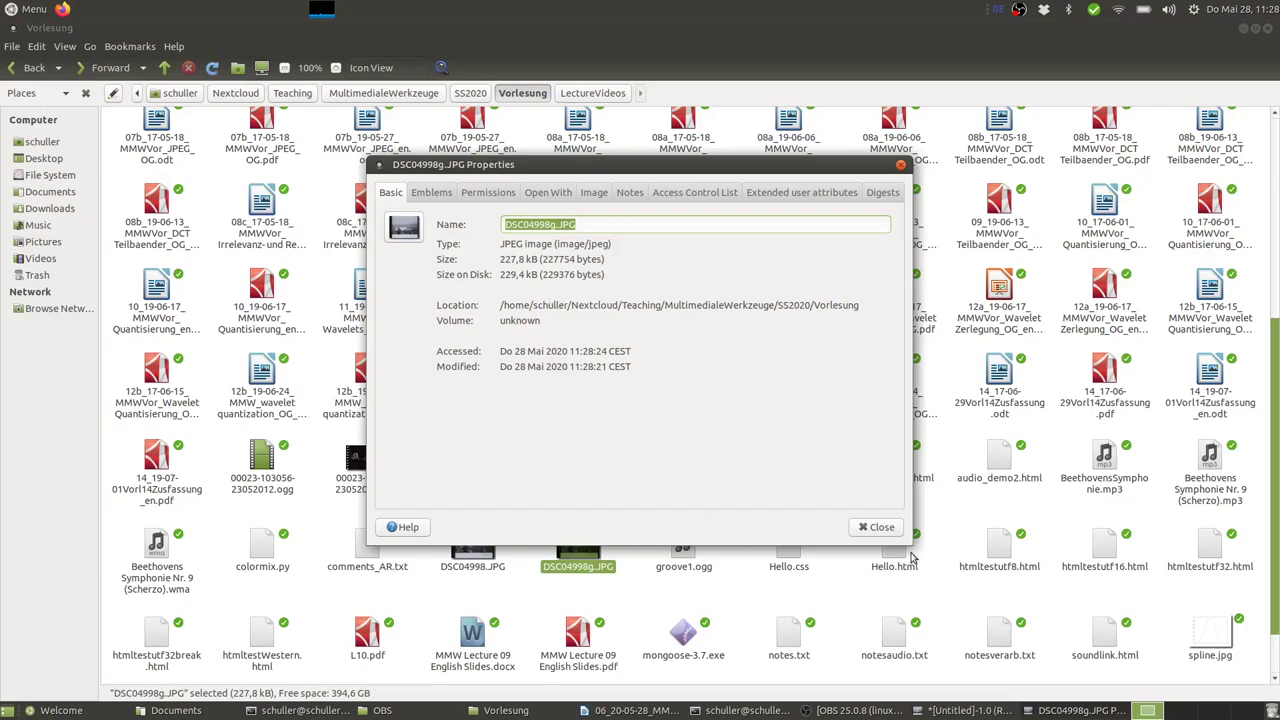
pyautogui.click(888, 528)
# Step: Open DSC04998g.JPG and DSC04998.JPG in the image viewer and move the compressed copy's window over the original to compare them
pyautogui.doubleClick(577, 550)
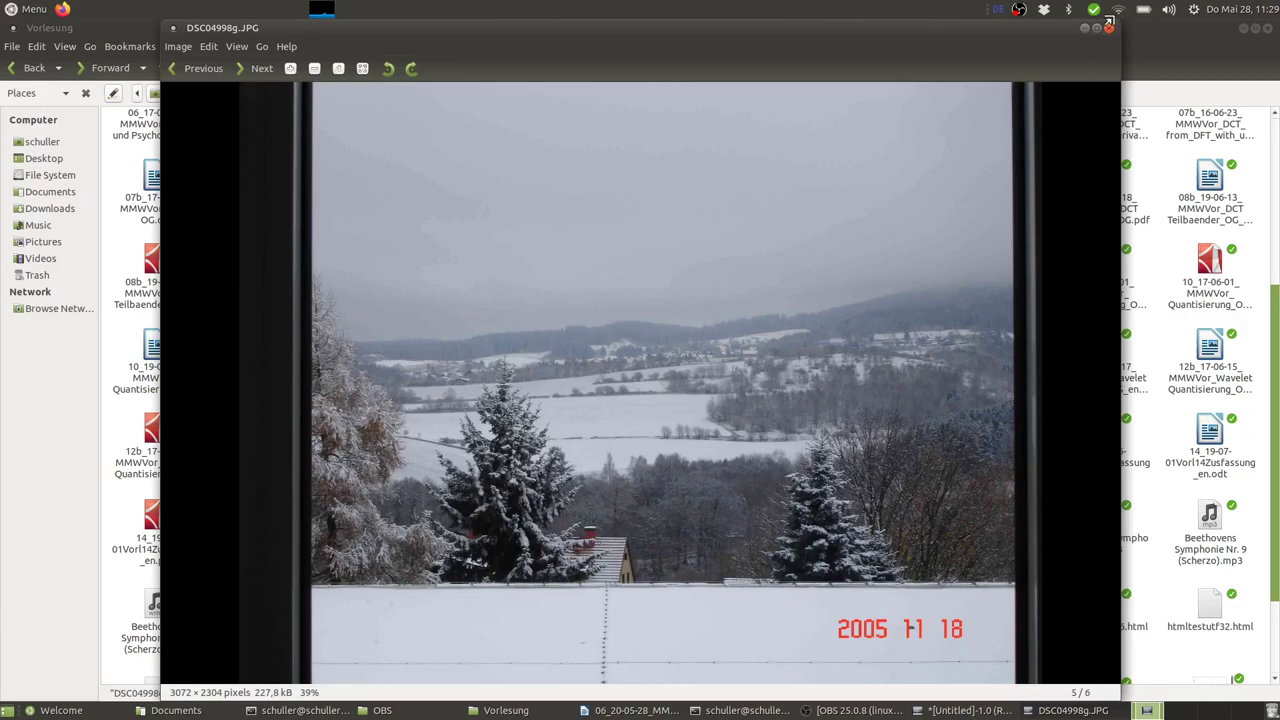
pyautogui.moveTo(950, 36); pyautogui.dragTo(1002, 597)
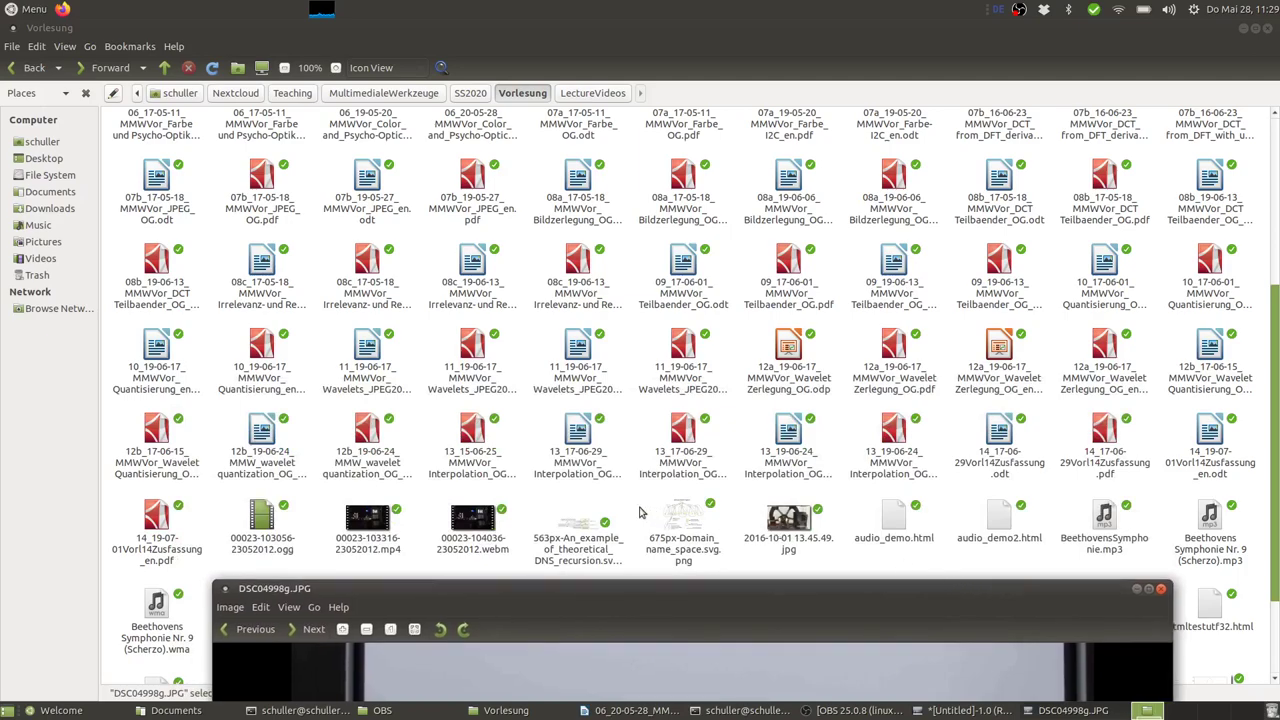
pyautogui.click(528, 502)
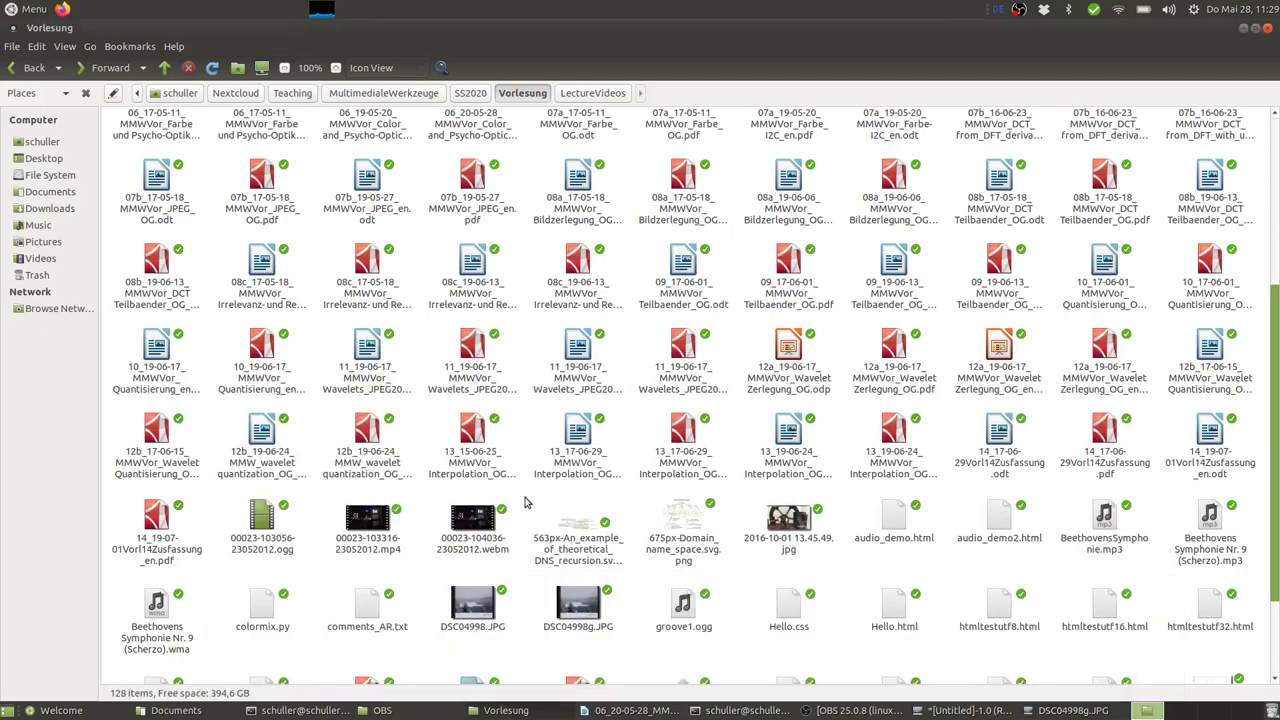
pyautogui.doubleClick(478, 602)
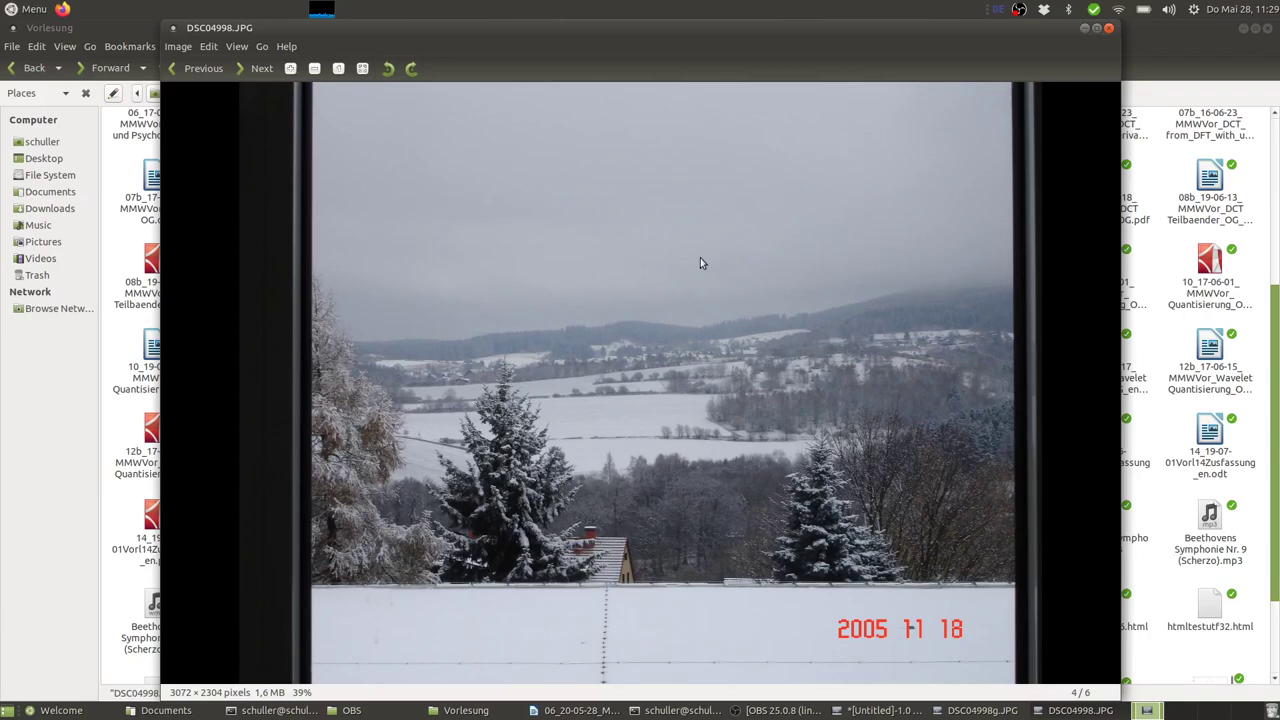
pyautogui.click(996, 713)
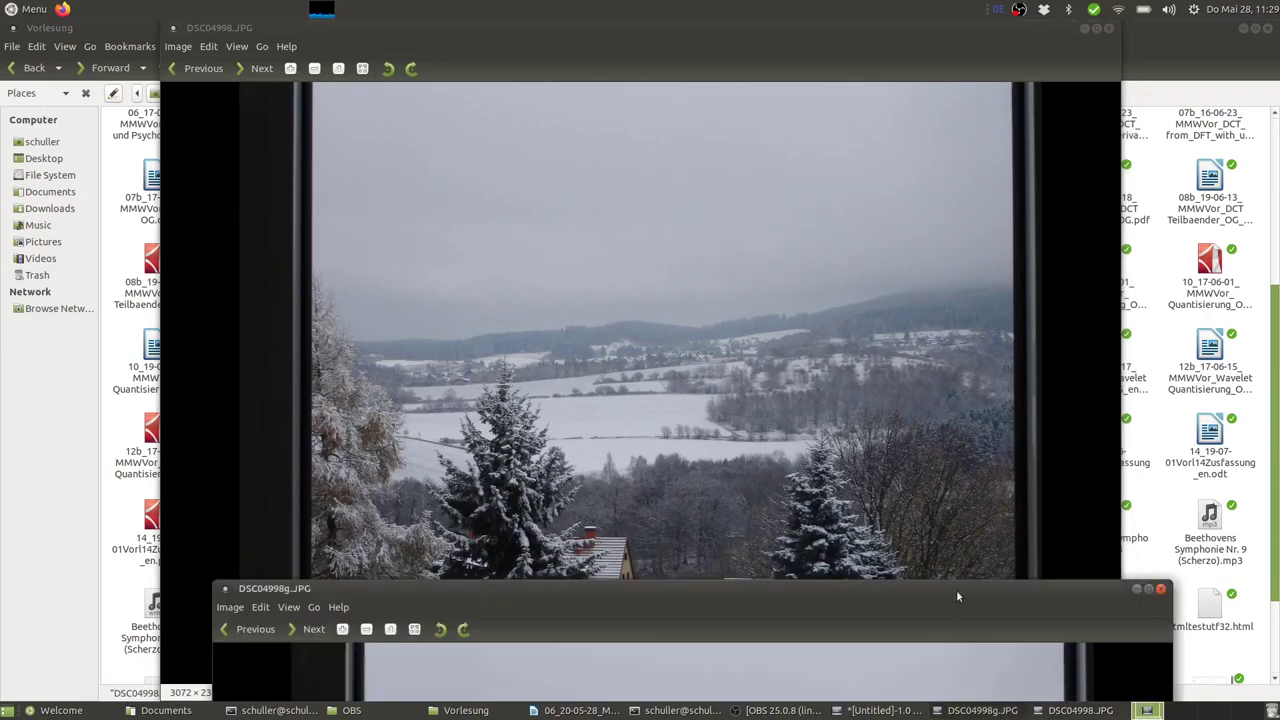
pyautogui.moveTo(957, 606); pyautogui.dragTo(1026, 55)
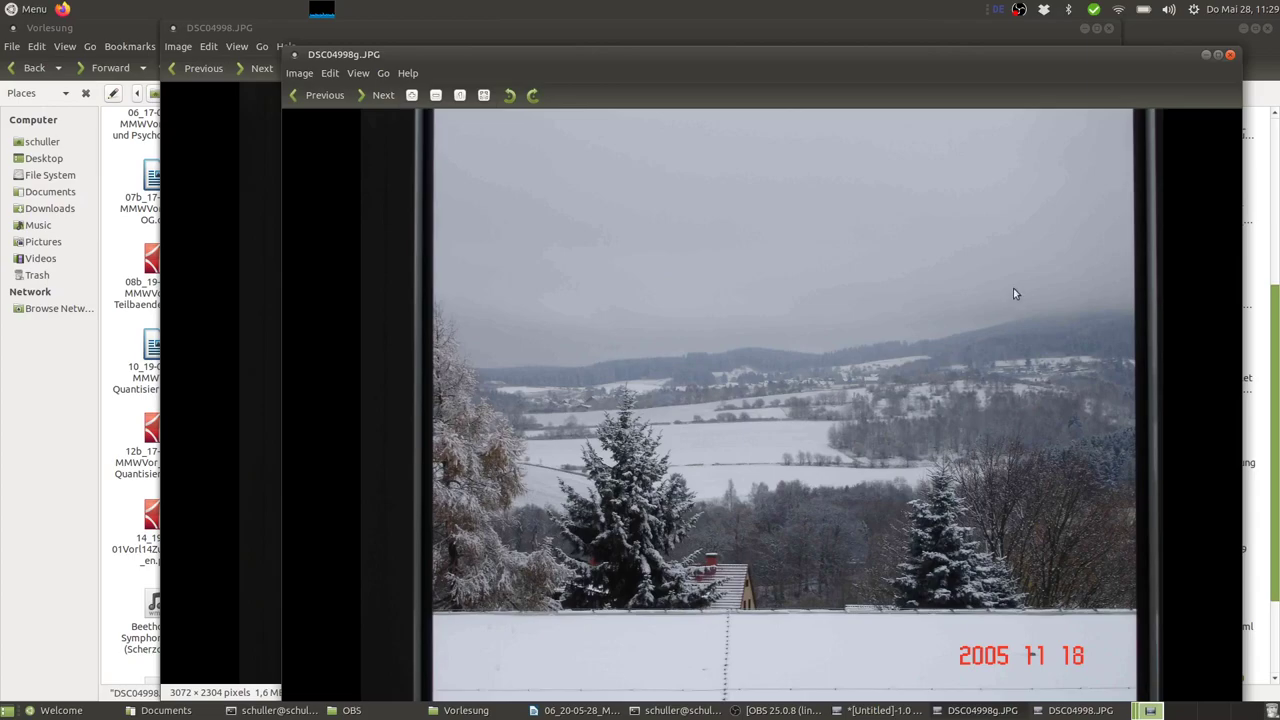
# Step: Examine the distant tree line in the compressed copy DSC04998g.JPG at about 319% magnification
pyautogui.moveTo(1059, 47); pyautogui.dragTo(975, 27)
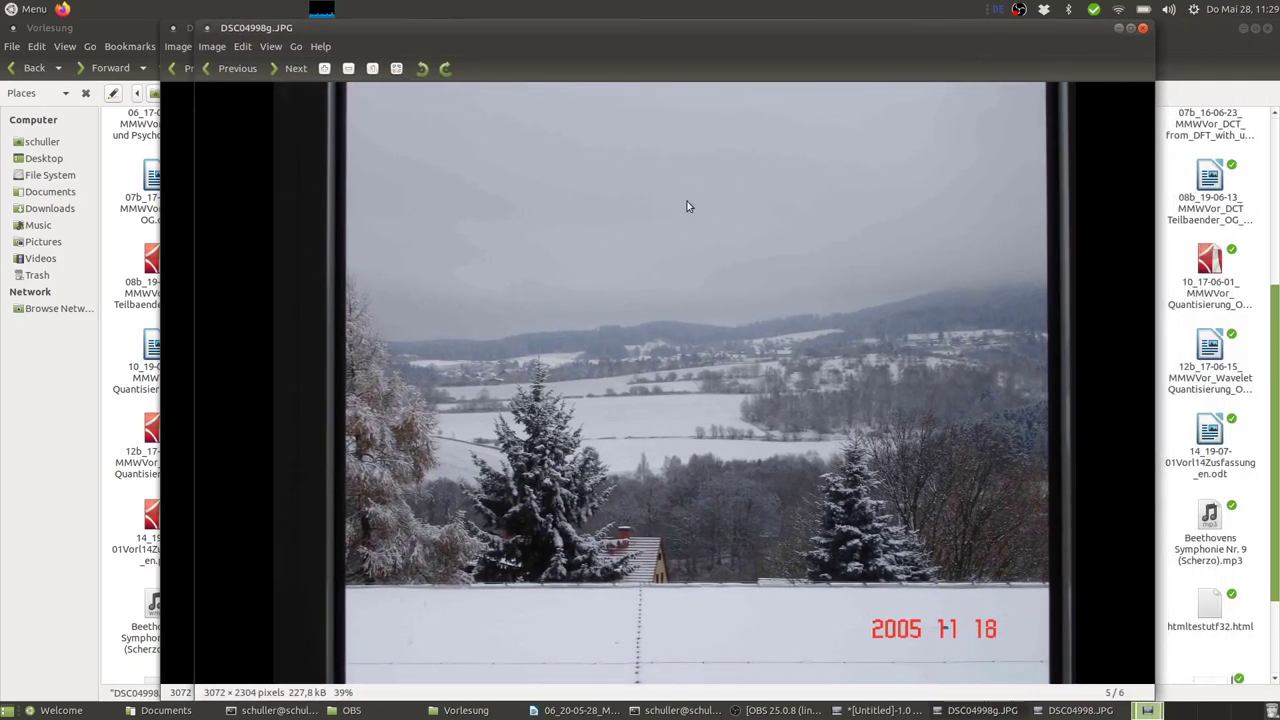
pyautogui.click(324, 68)
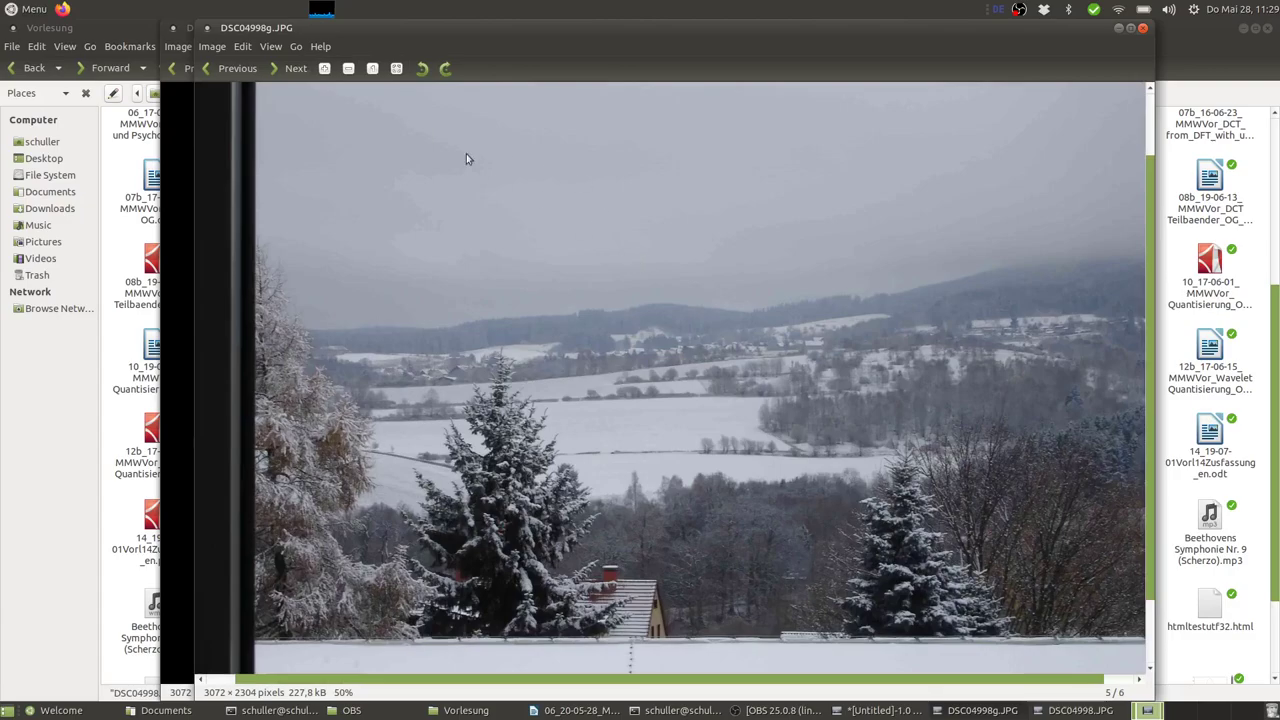
pyautogui.scroll(3, 737, 287)
pyautogui.scroll(1, 1000, 500)
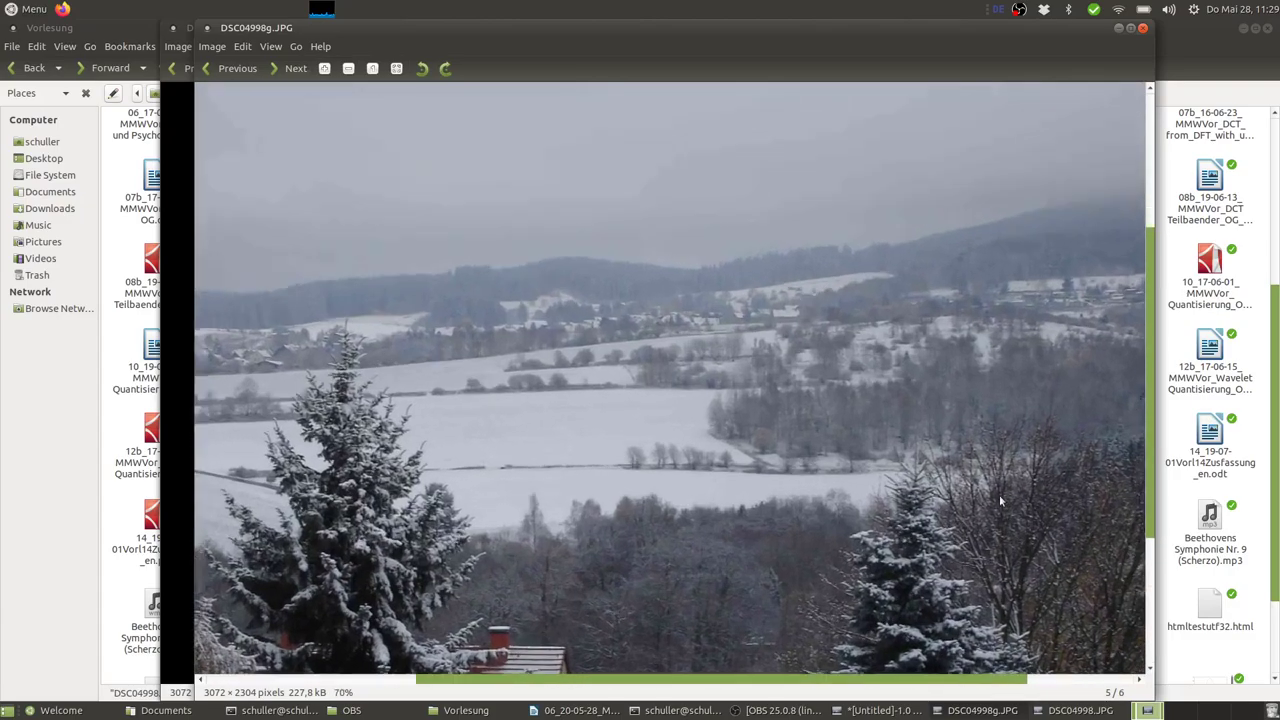
pyautogui.scroll(10, 960, 442)
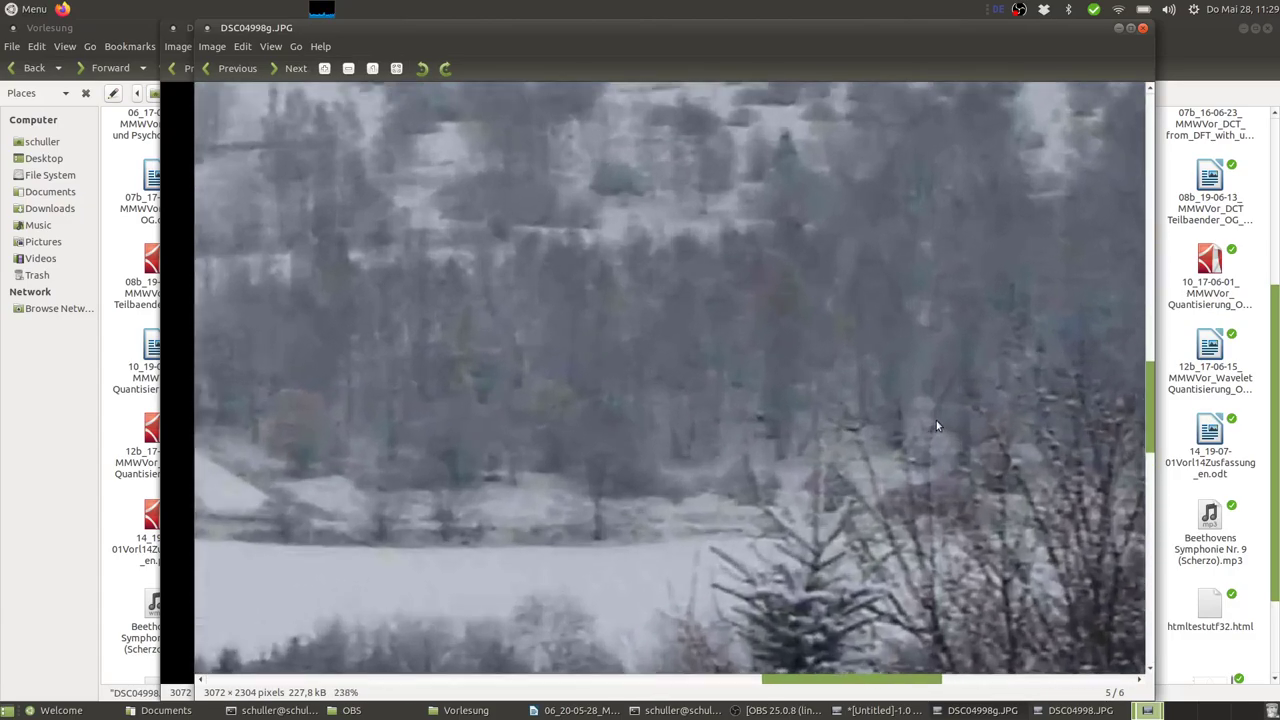
pyautogui.scroll(2, 936, 420)
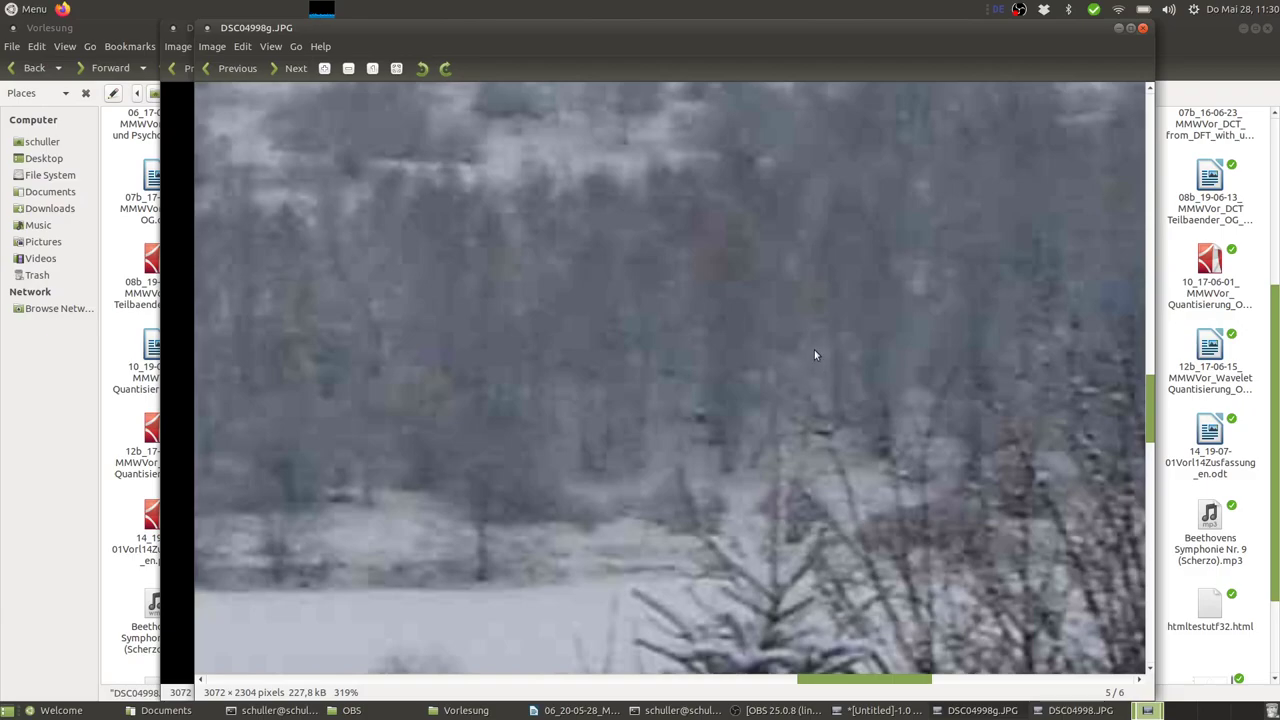
# Step: Move the compressed copy's window aside and examine the same tree line in the original DSC04998.JPG at about 370%
pyautogui.moveTo(746, 44); pyautogui.dragTo(886, 208)
pyautogui.click(786, 28)
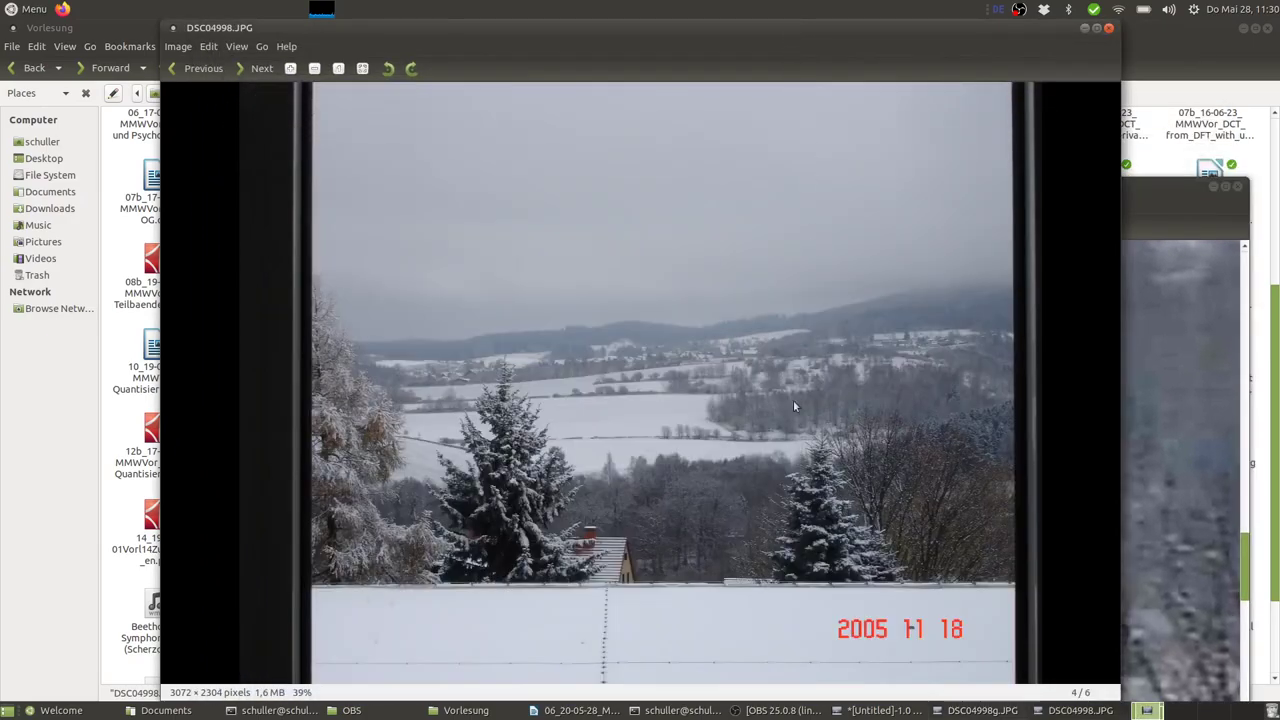
pyautogui.scroll(2, 823, 427)
pyautogui.scroll(8, 834, 430)
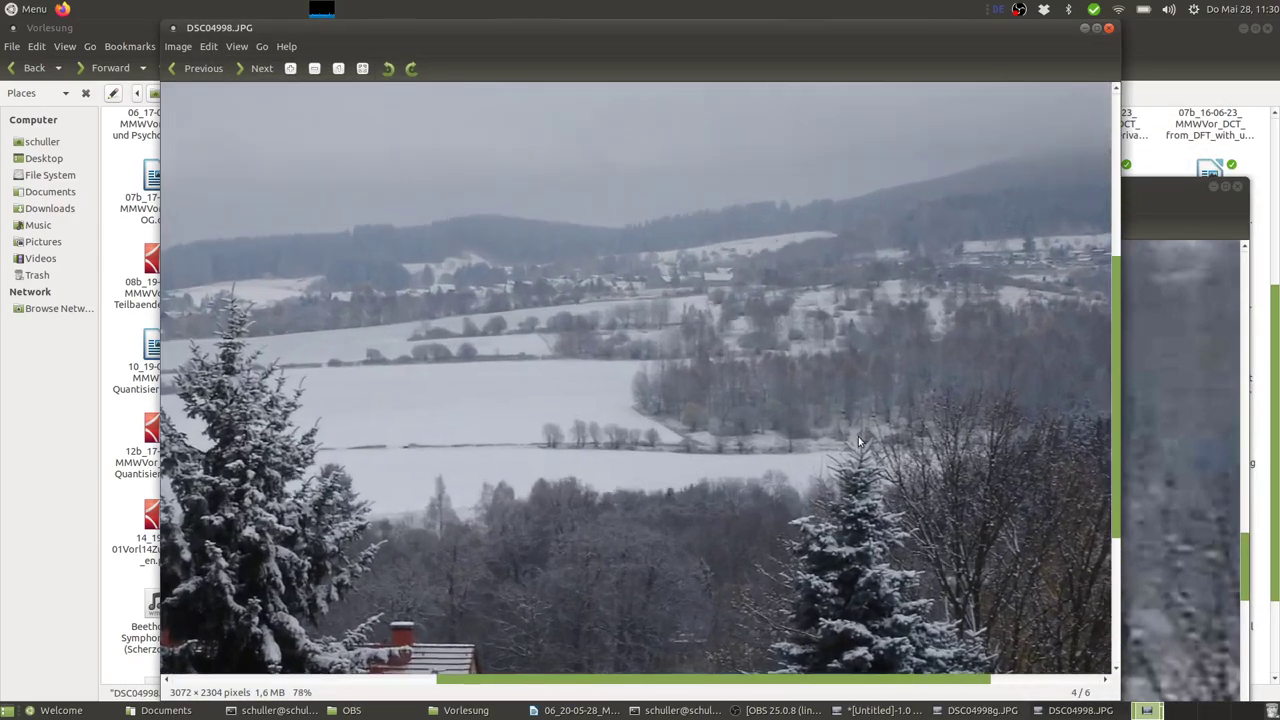
pyautogui.scroll(2, 862, 427)
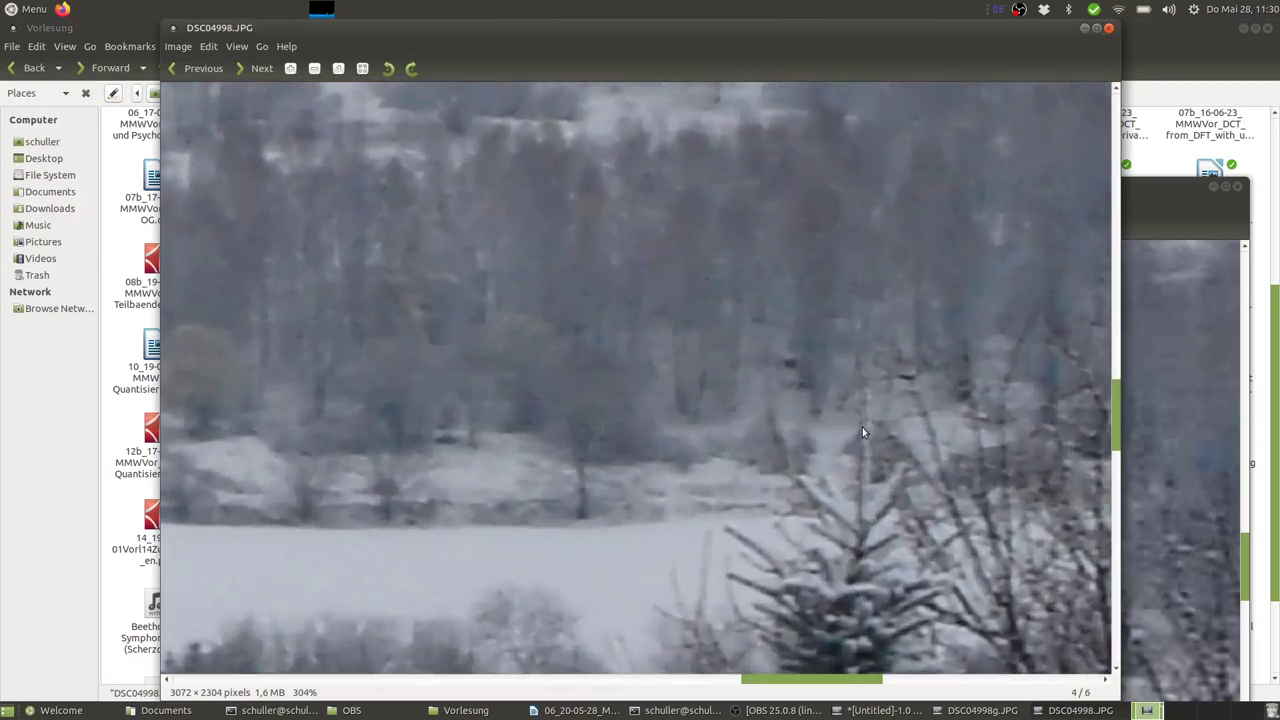
pyautogui.moveTo(832, 681); pyautogui.dragTo(849, 681)
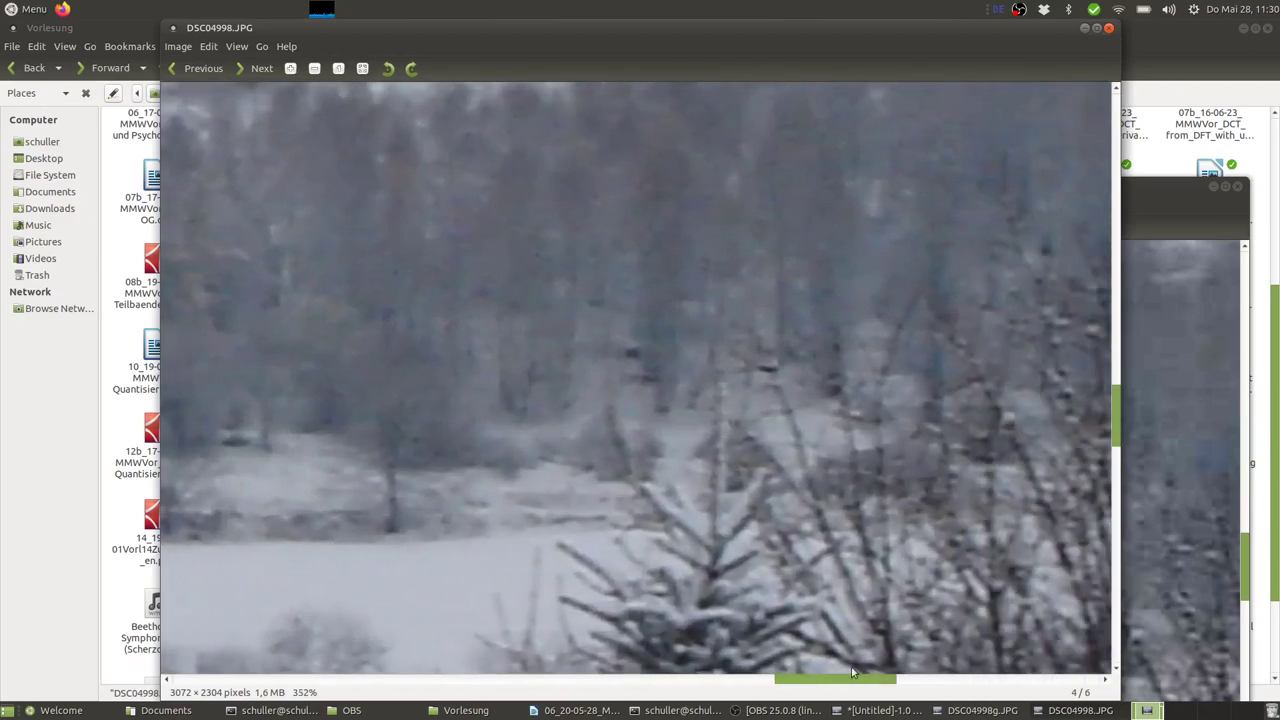
pyautogui.scroll(1, 780, 310)
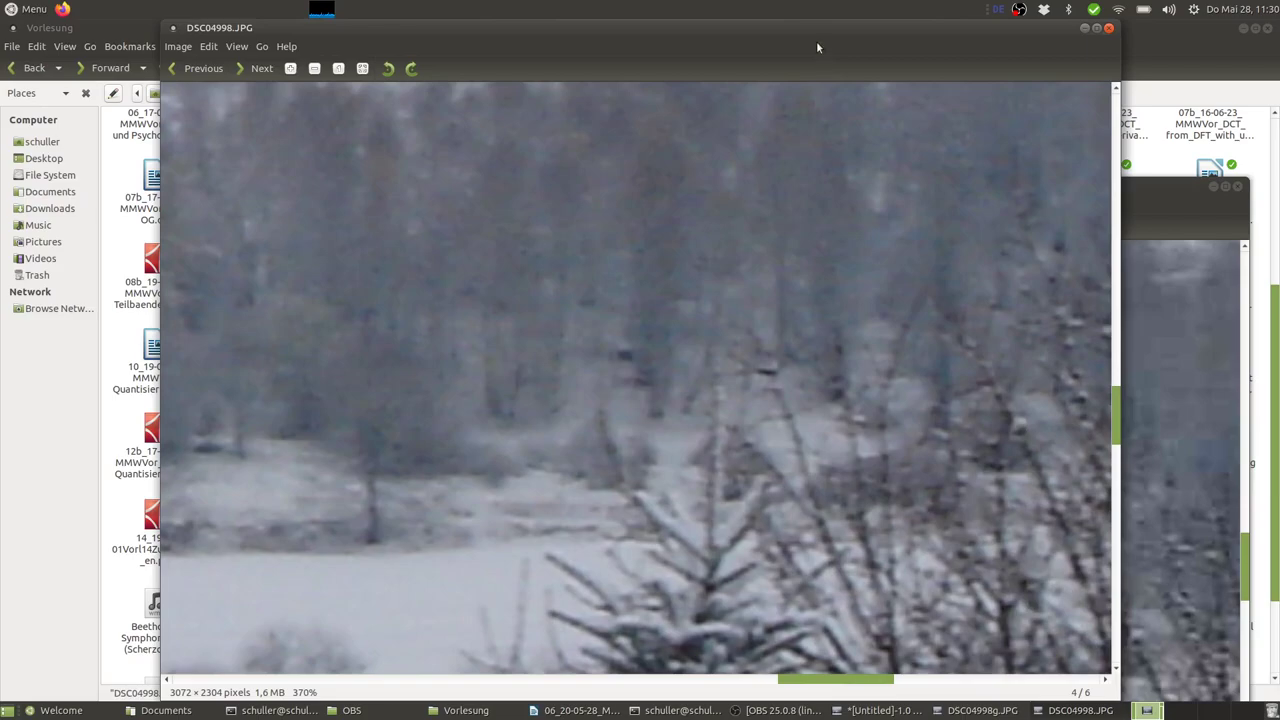
# Step: Offset the two image viewer windows and compare the magnified tree line in the compressed copy with the original
pyautogui.moveTo(816, 47); pyautogui.dragTo(750, 64)
pyautogui.click(1060, 187)
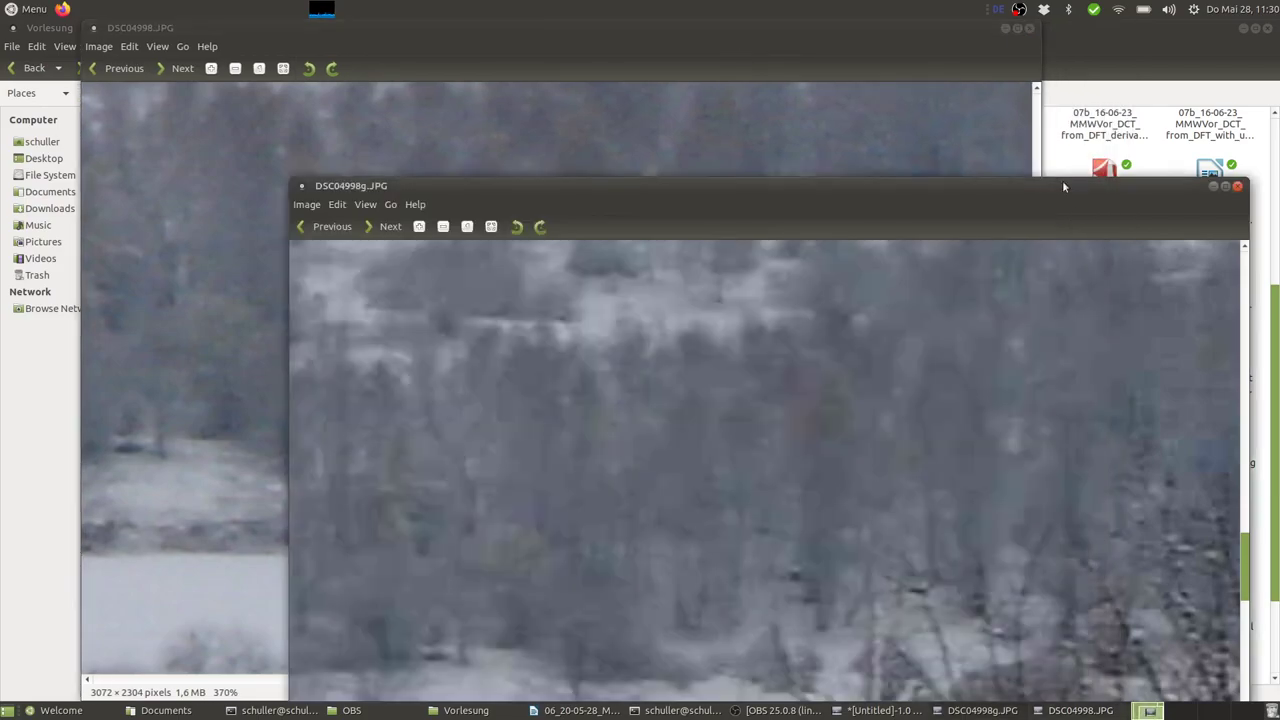
pyautogui.moveTo(963, 180); pyautogui.dragTo(983, 43)
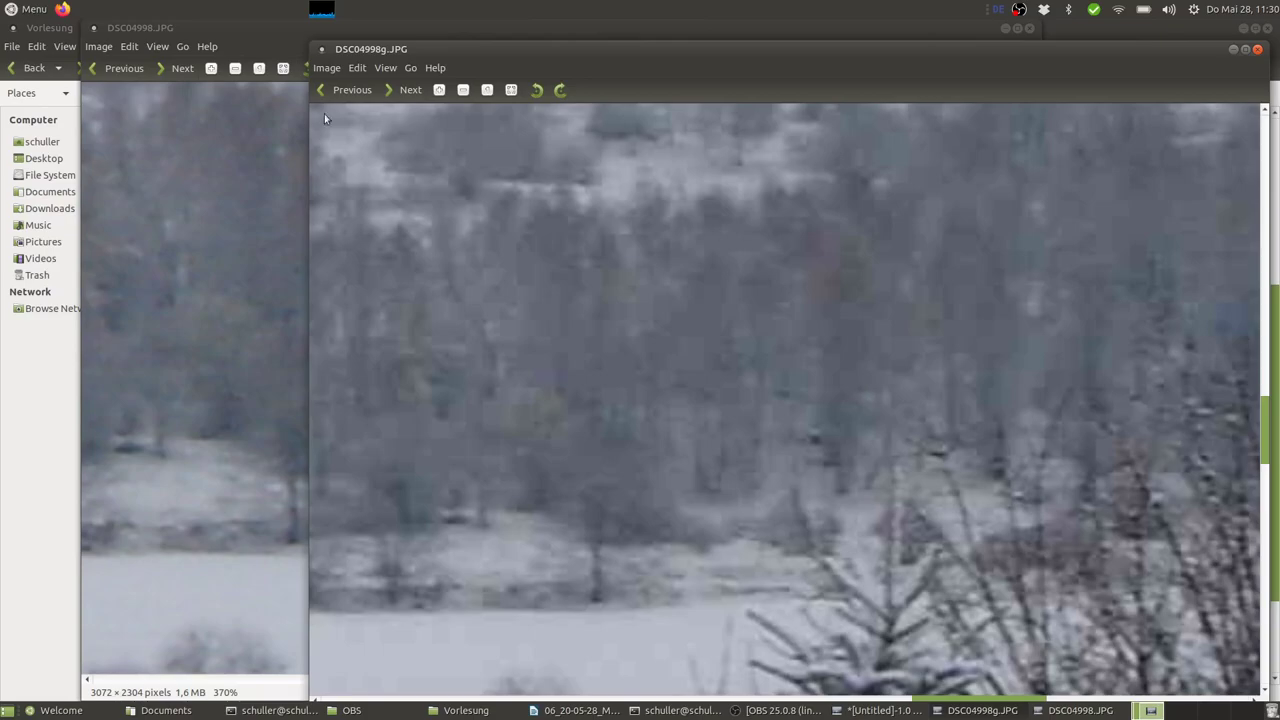
pyautogui.click(237, 227)
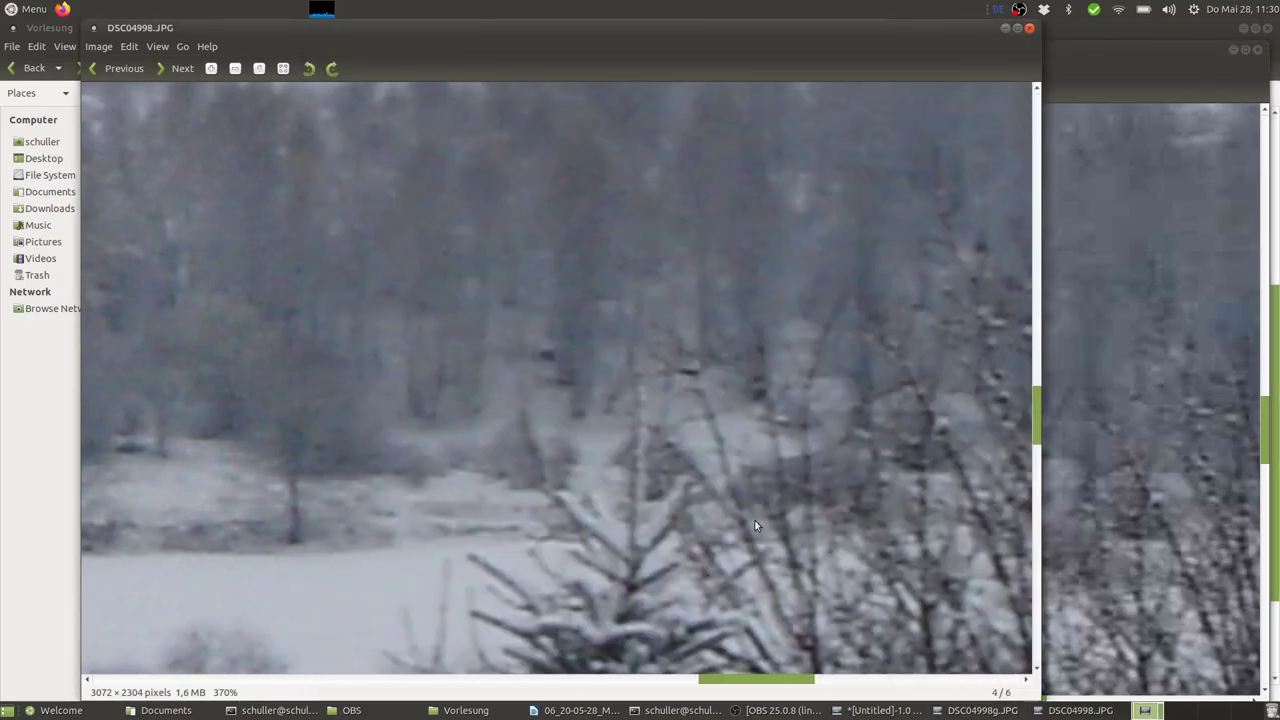
# Step: Return the original and the compressed copy to a nearly full view of the photo, at about 43% and 45%
pyautogui.scroll(-8, 754, 528)
pyautogui.scroll(-5, 752, 524)
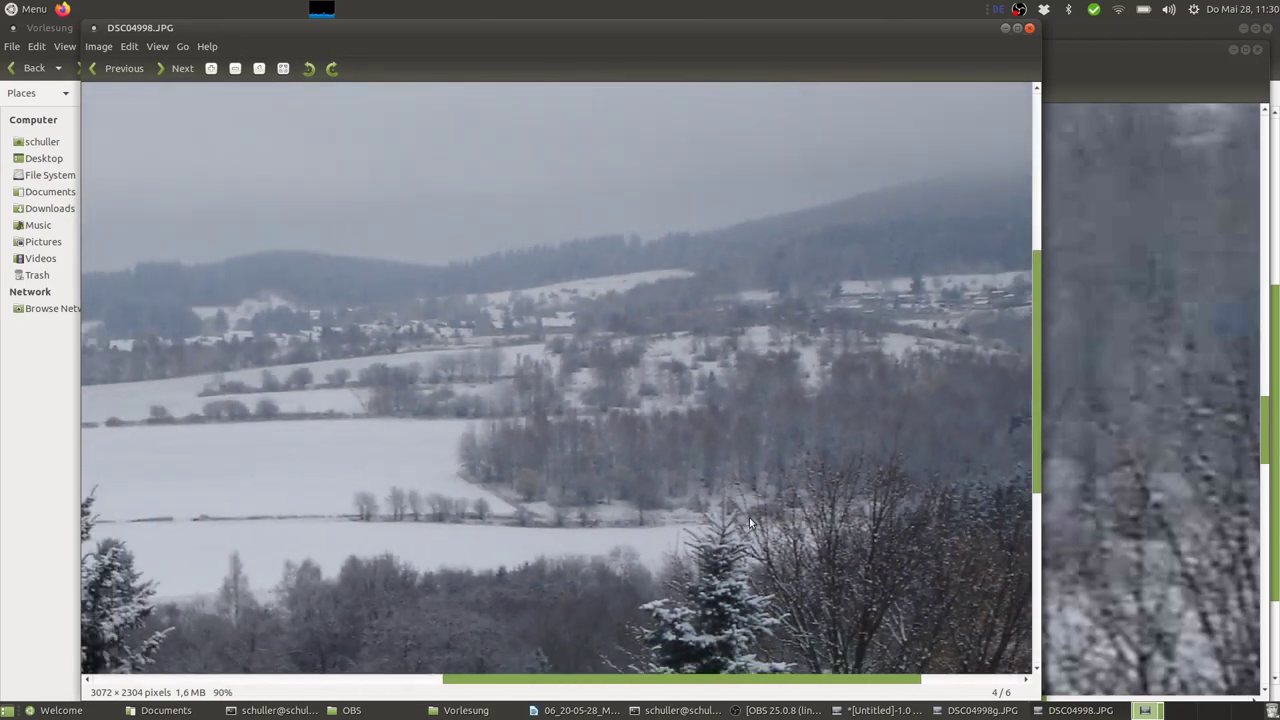
pyautogui.scroll(-1, 744, 521)
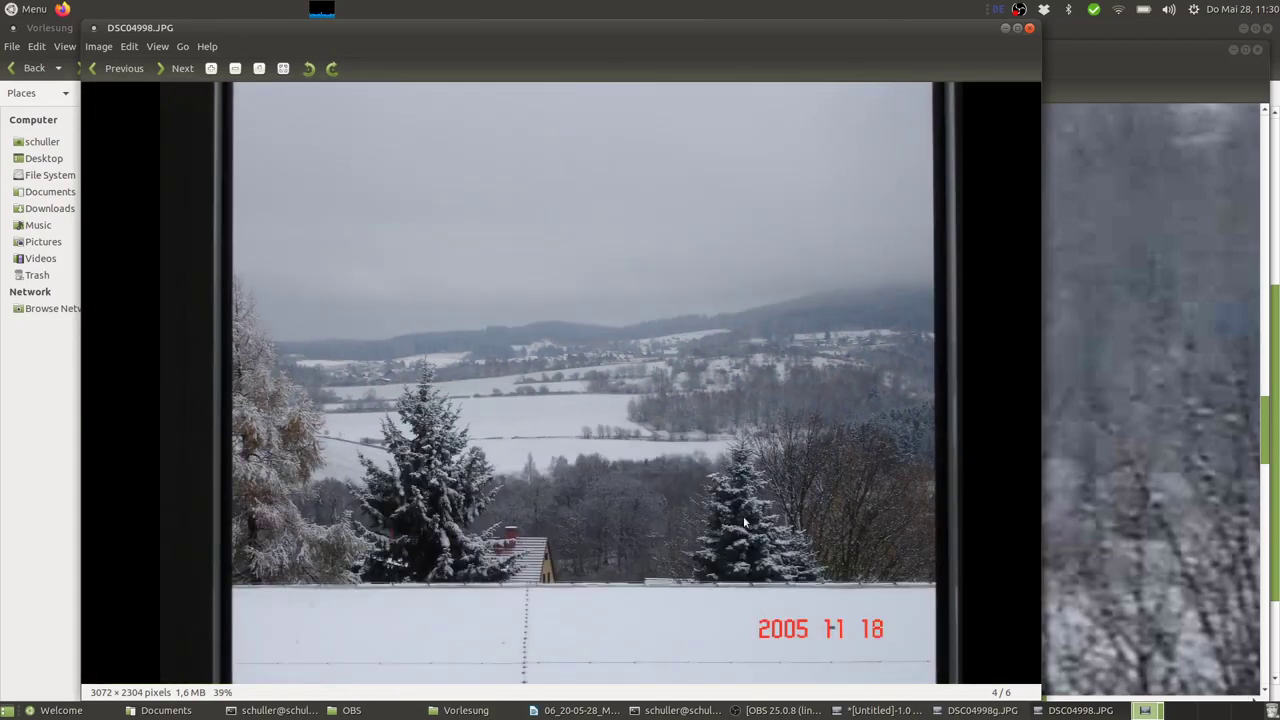
pyautogui.click(1156, 397)
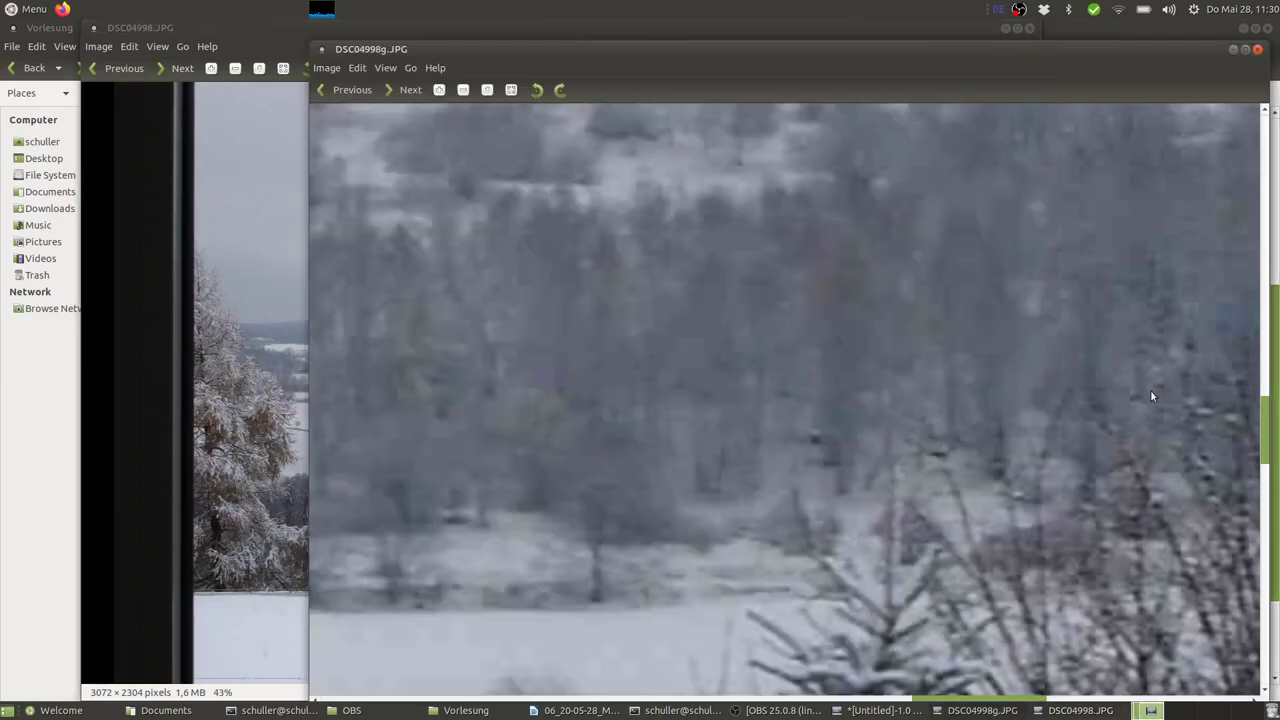
pyautogui.scroll(-4, 1146, 393)
pyautogui.scroll(-4, 1137, 397)
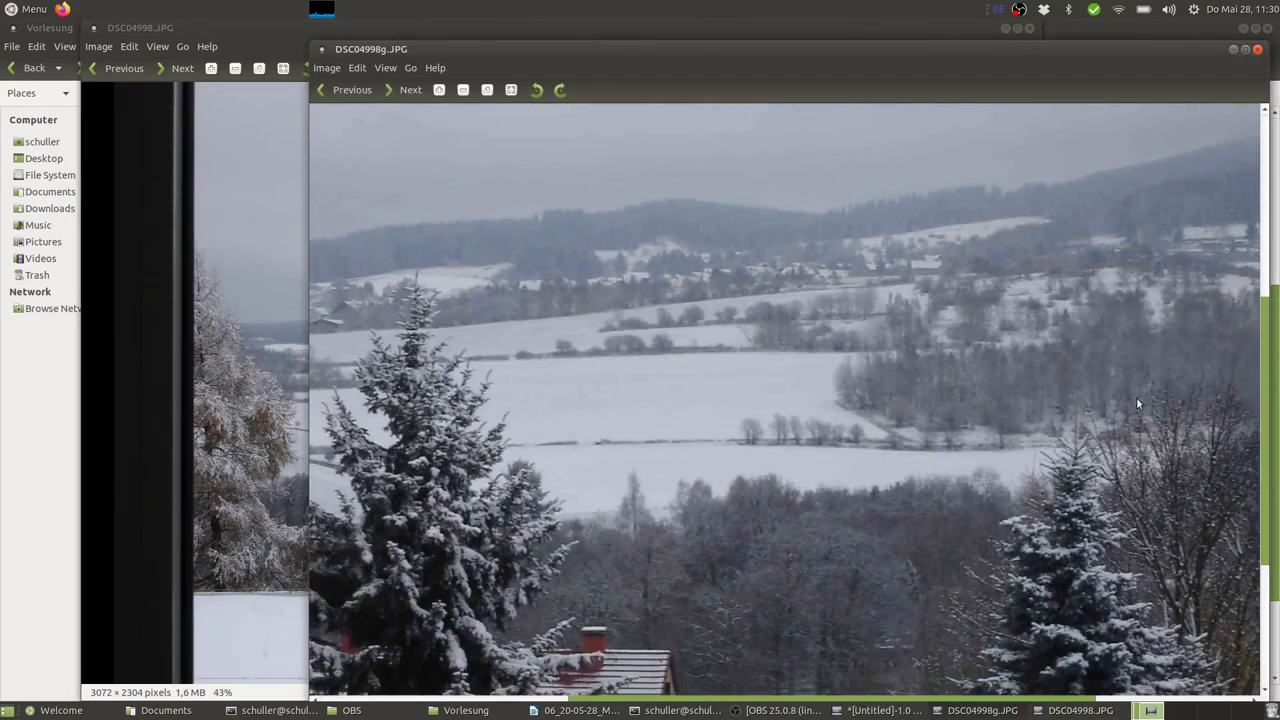
pyautogui.scroll(-1, 1136, 398)
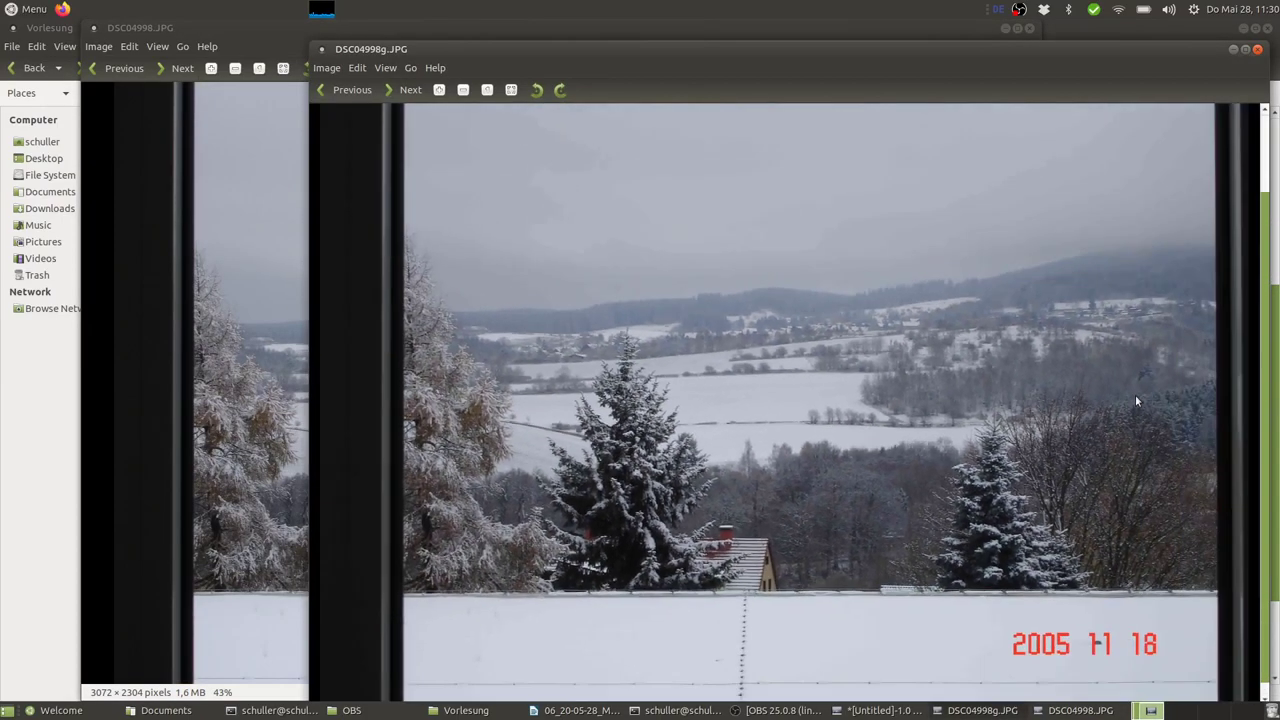
# Step: Spread the two viewer windows further apart and compare the sky and overall appearance of both photos
pyautogui.moveTo(856, 58); pyautogui.dragTo(846, 41)
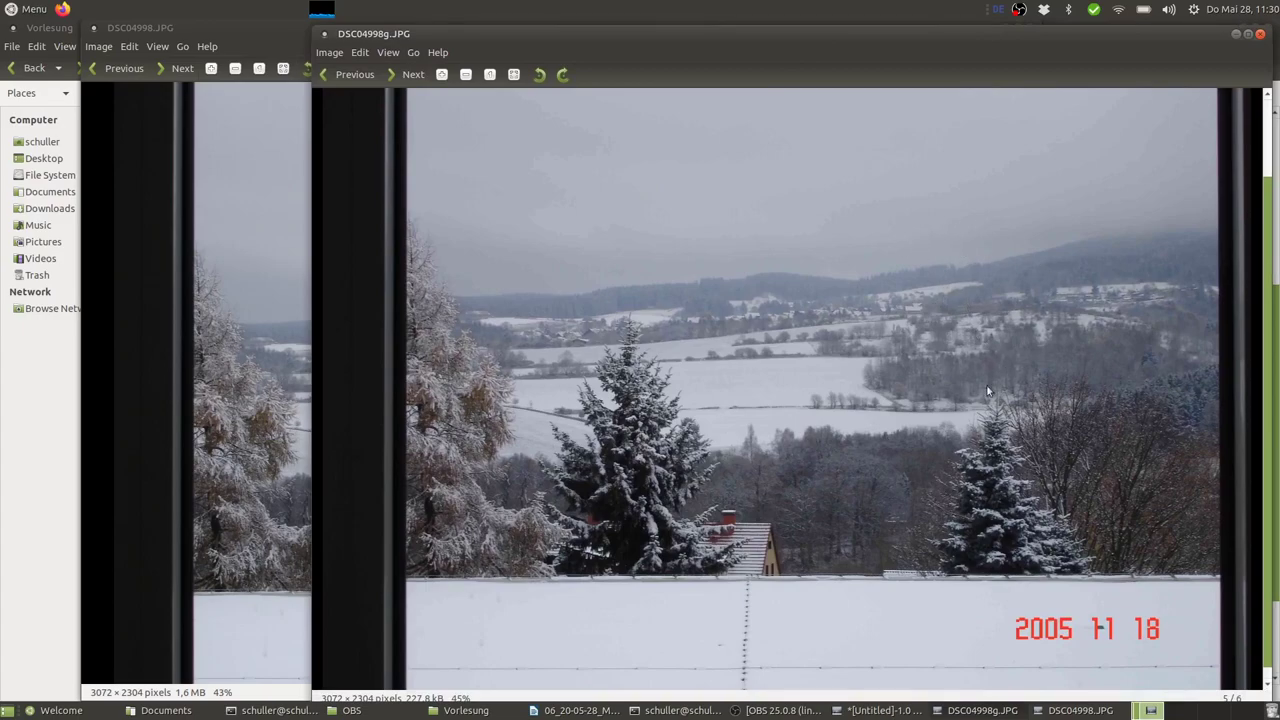
pyautogui.click(230, 265)
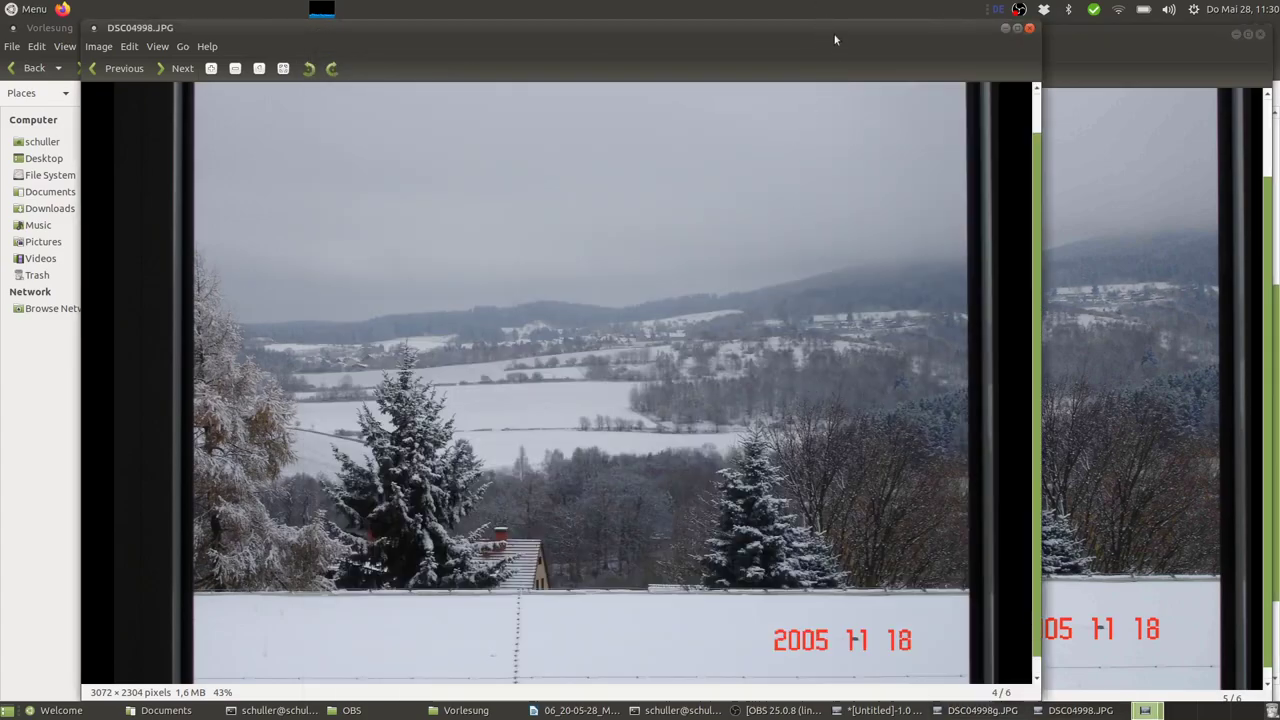
pyautogui.moveTo(834, 31); pyautogui.dragTo(753, 29)
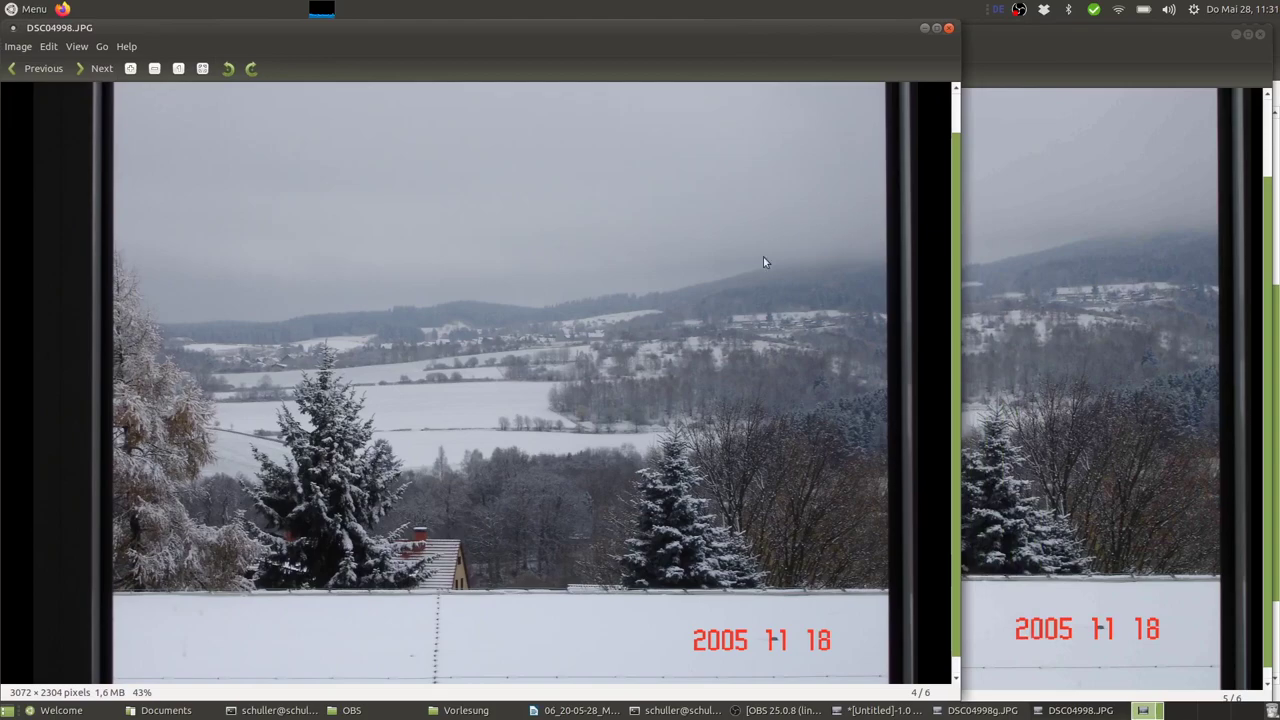
pyautogui.click(1081, 48)
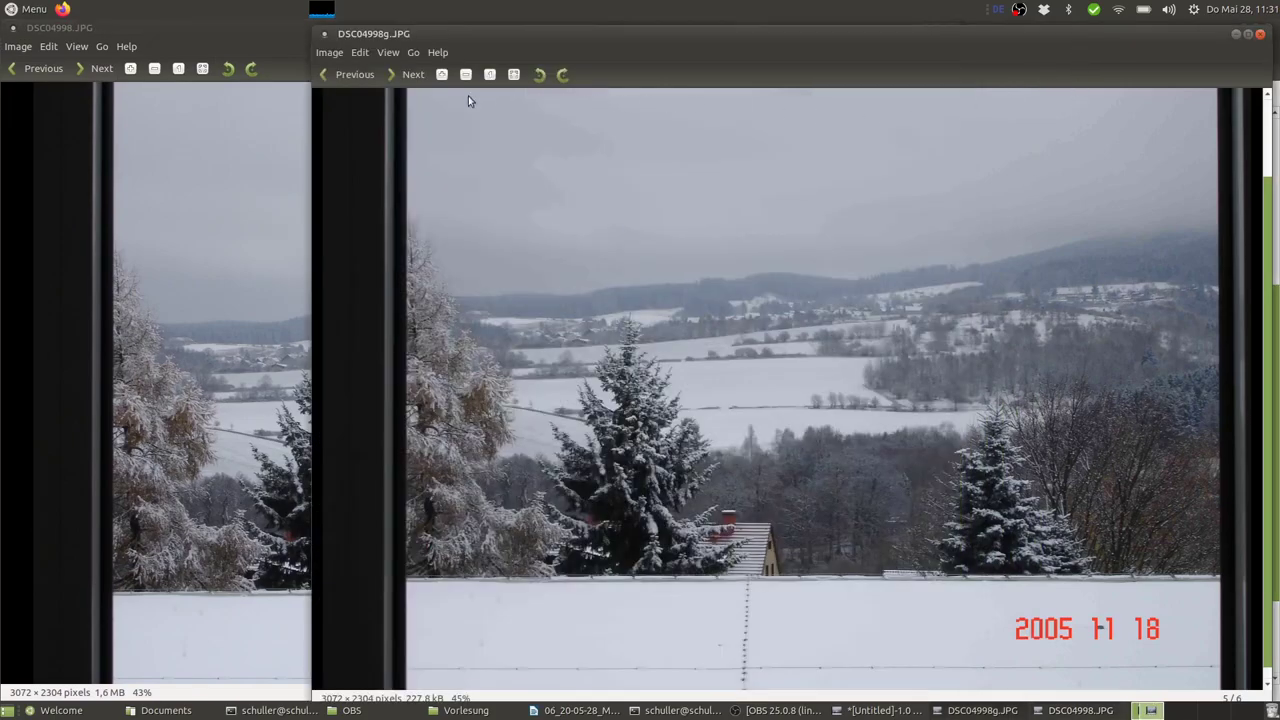
pyautogui.click(239, 160)
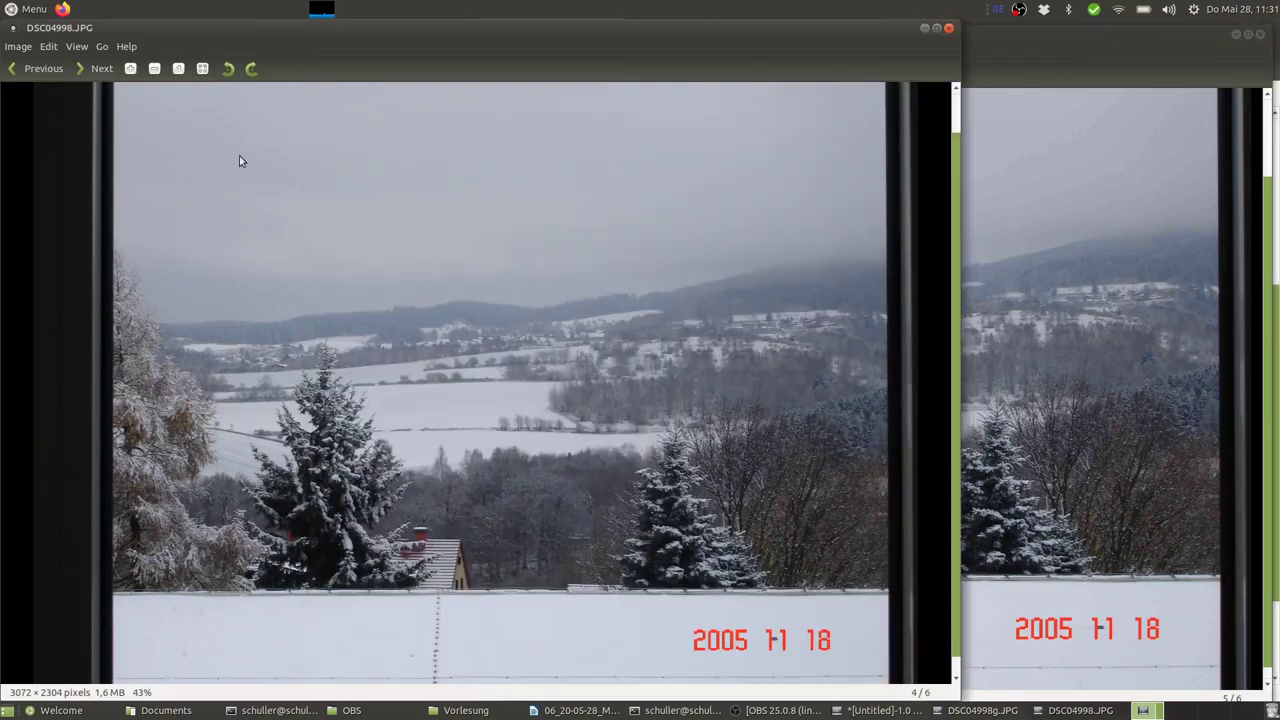
# Step: Minimize the Vorlesung folder window and close the image viewer windows of DSC04998.JPG and DSC04998g.JPG
pyautogui.click(923, 30)
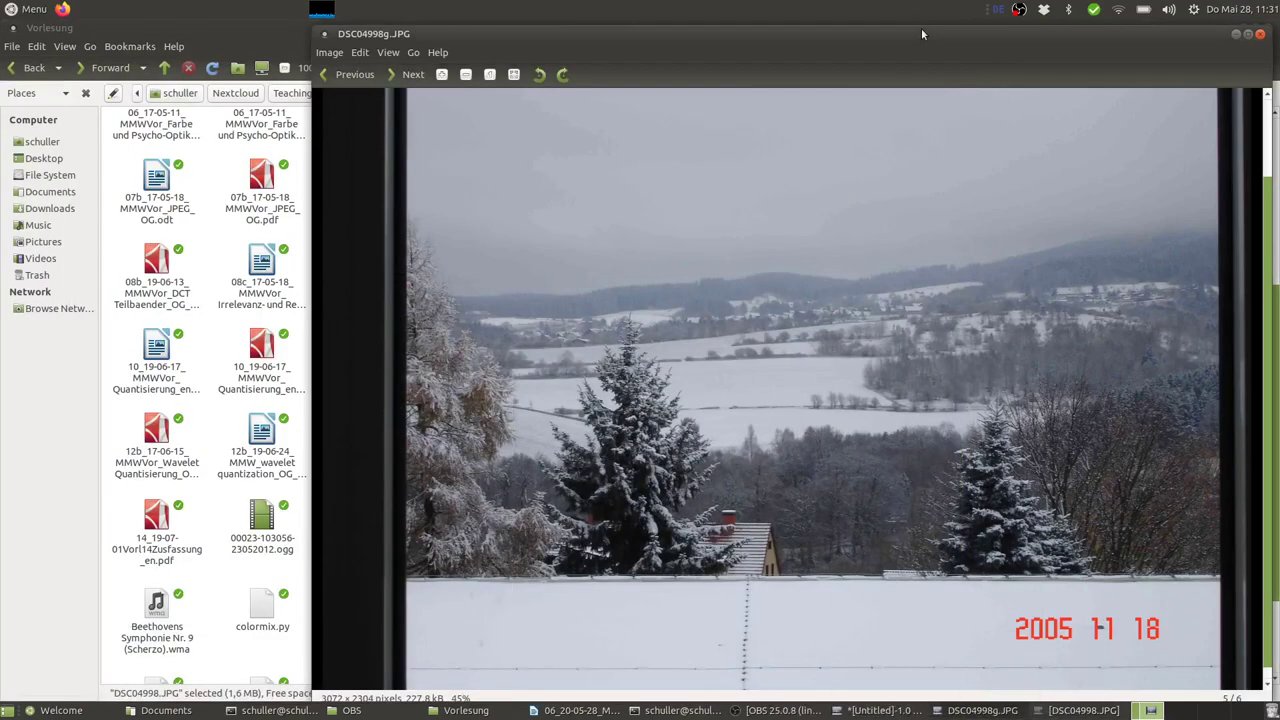
pyautogui.click(1236, 35)
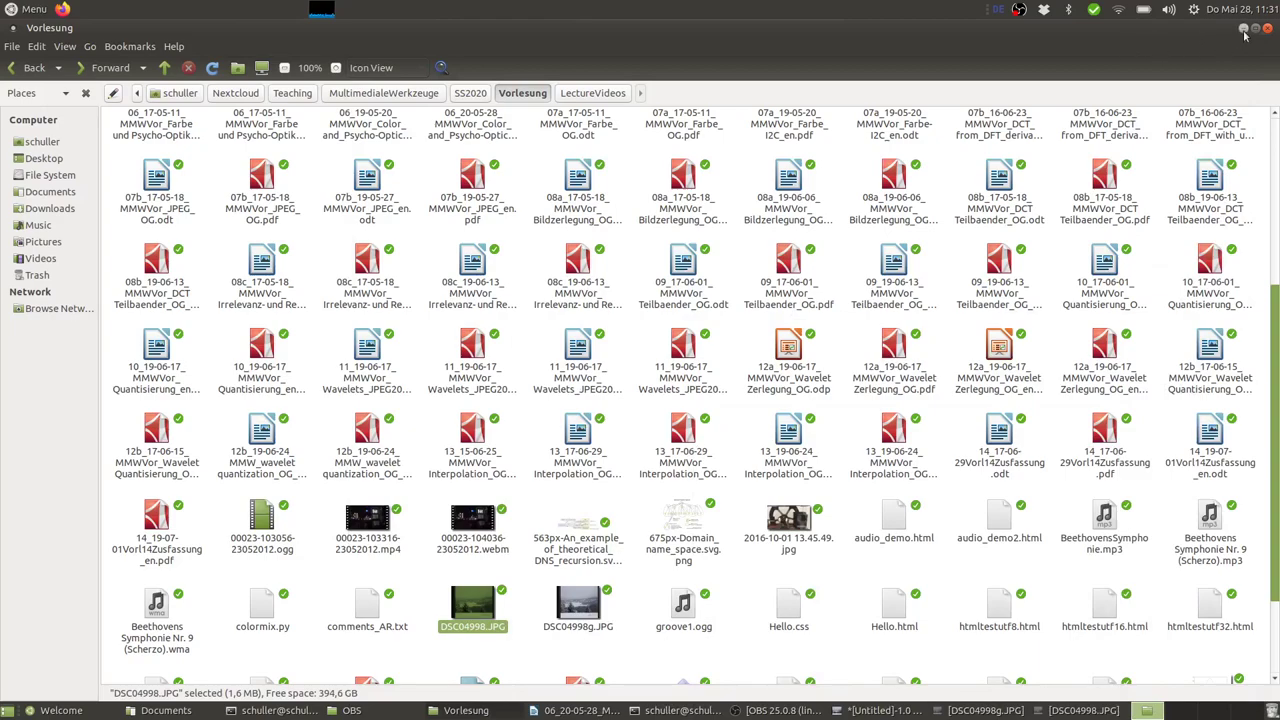
pyautogui.click(1243, 28)
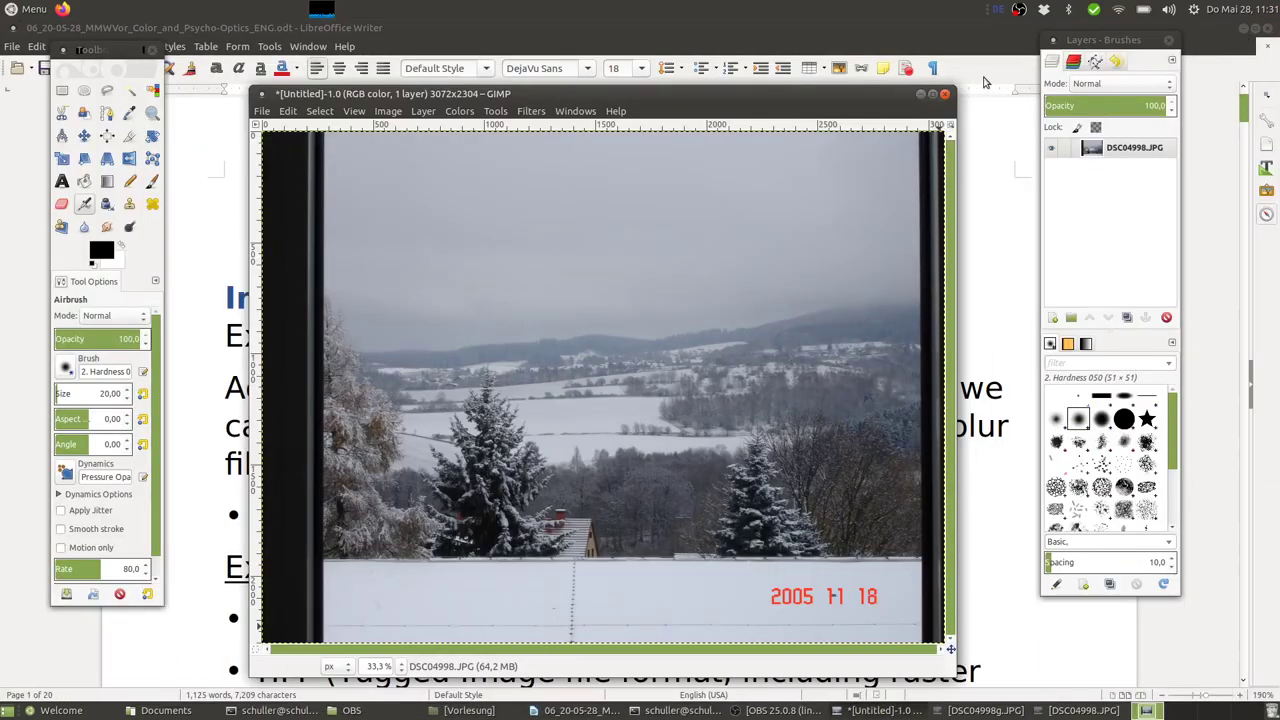
pyautogui.click(1080, 710)
pyautogui.click(948, 28)
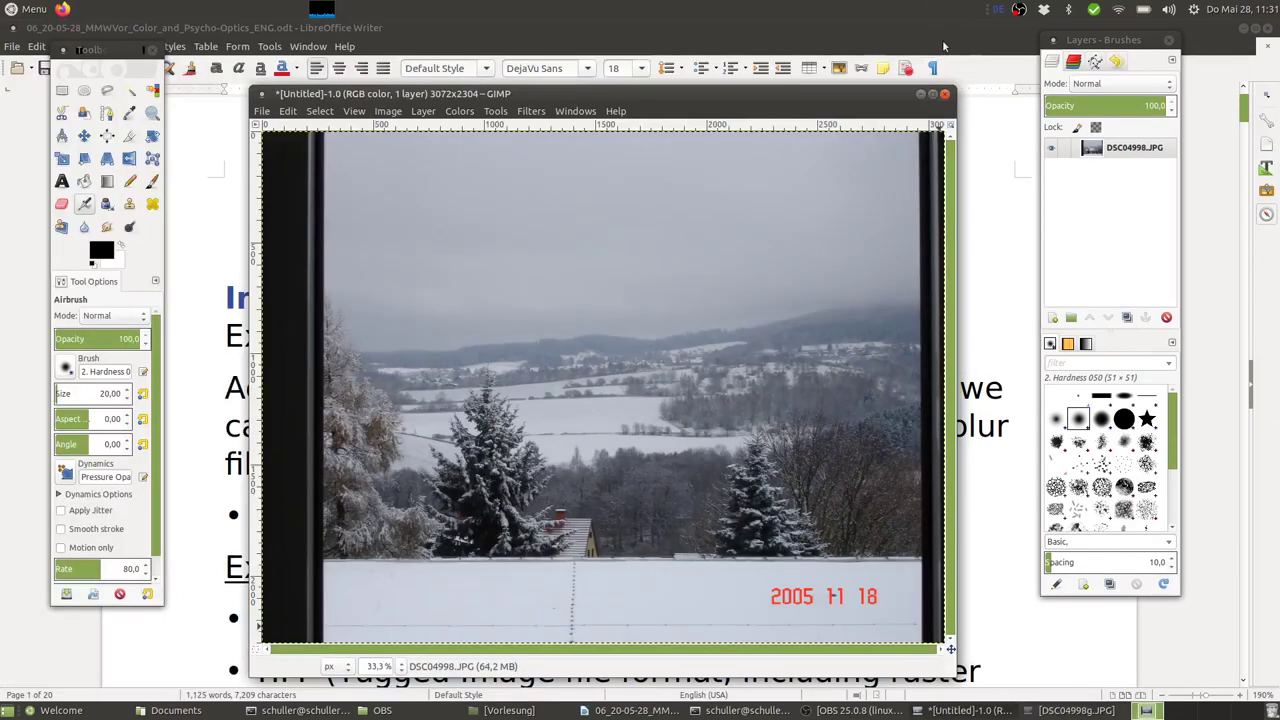
pyautogui.click(1060, 710)
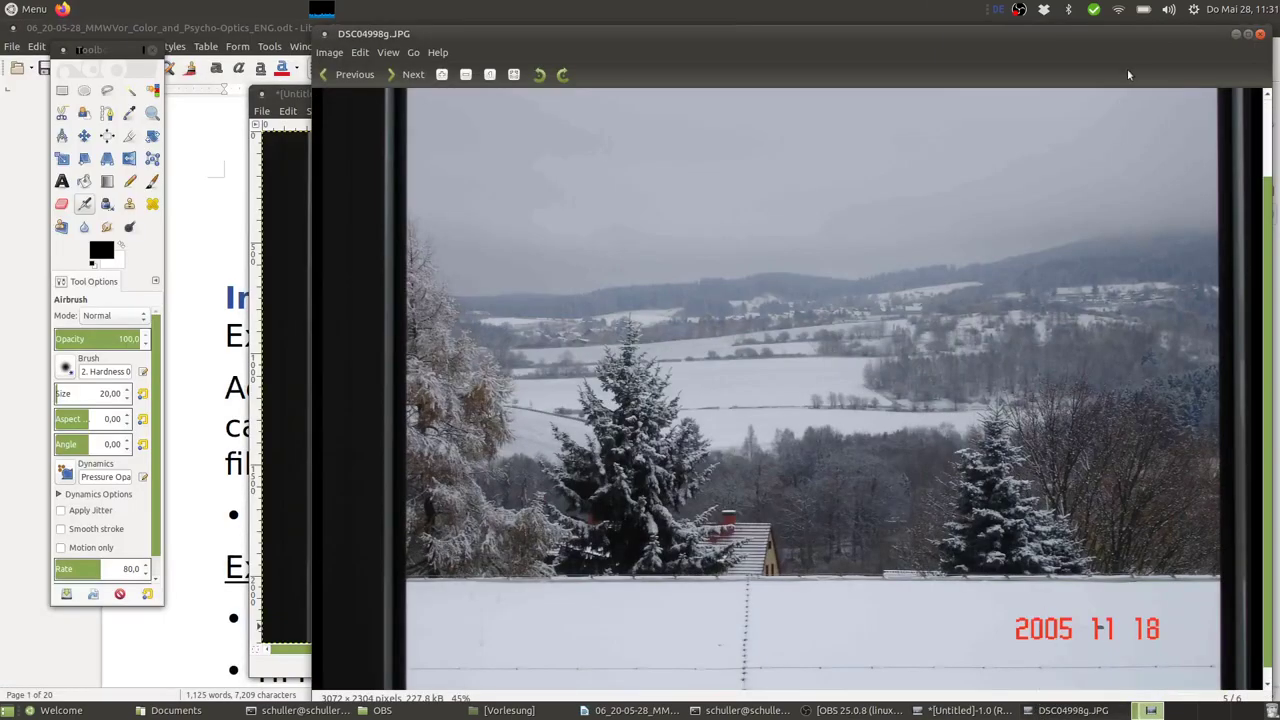
pyautogui.click(1260, 36)
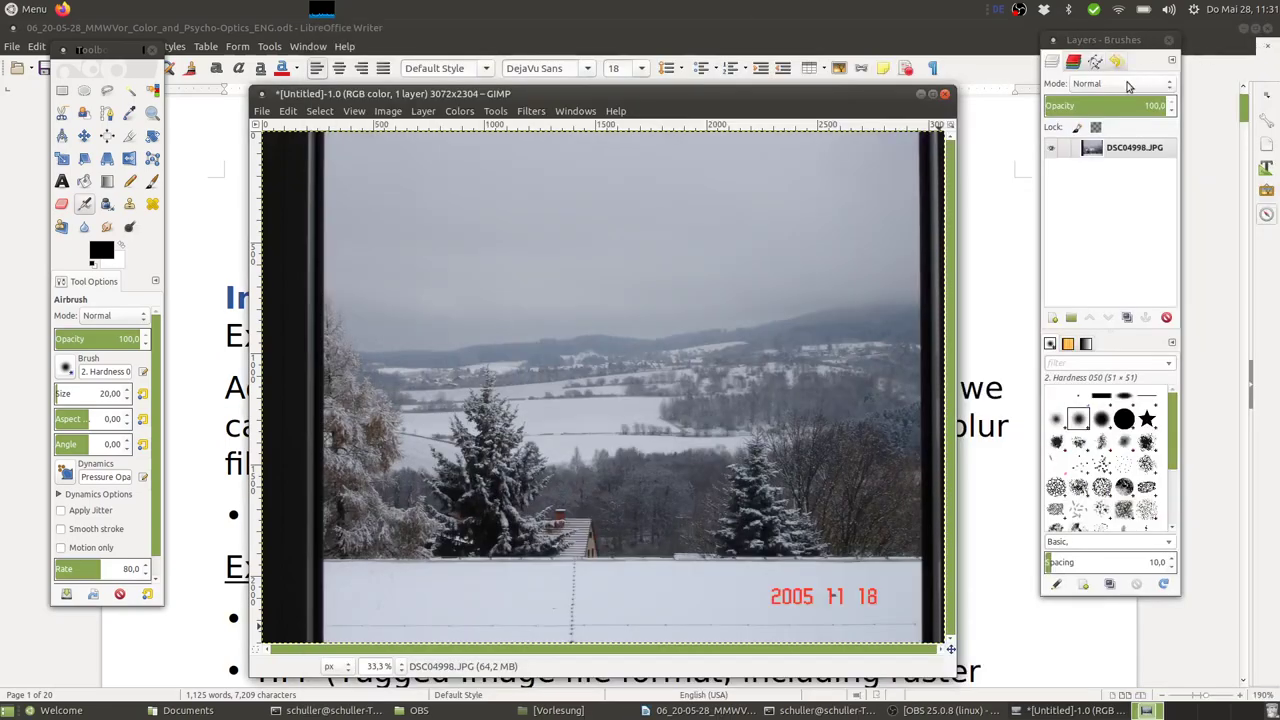
# Step: Switch to the LibreOffice Writer lecture document and read the sections on example image formats and raster graphics representation
pyautogui.click(970, 36)
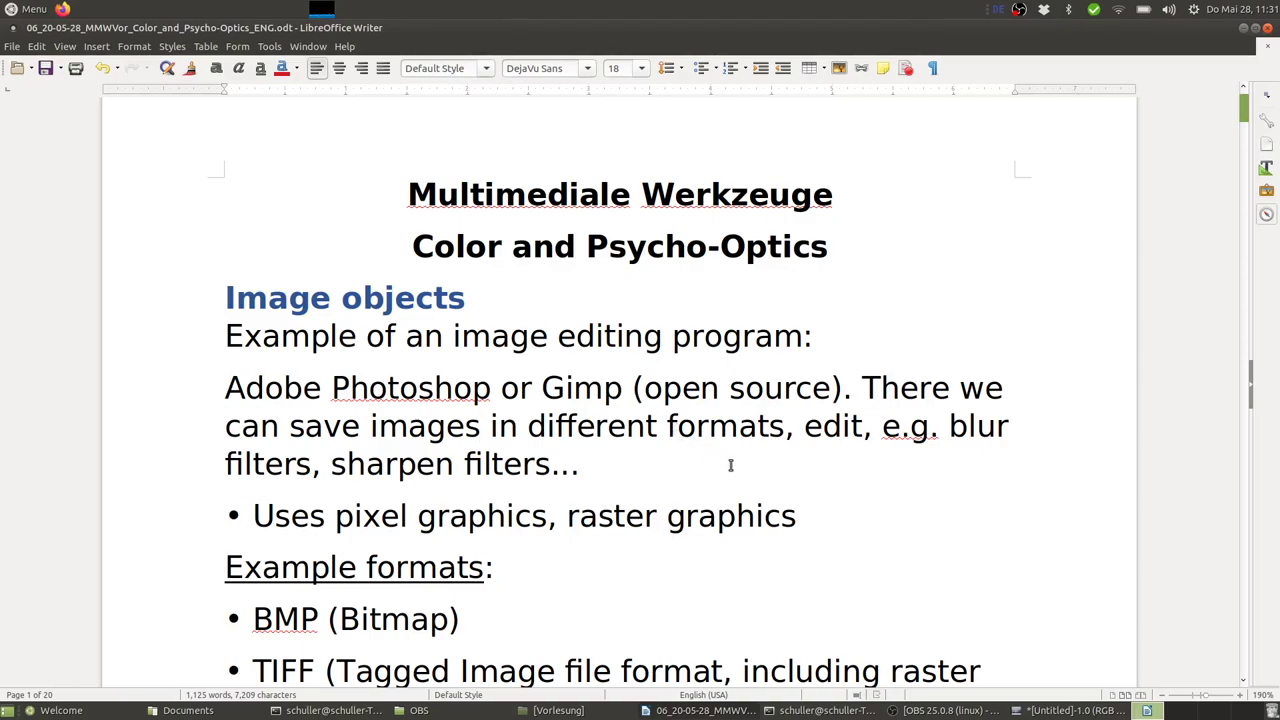
pyautogui.scroll(-1, 737, 464)
pyautogui.scroll(-2, 735, 463)
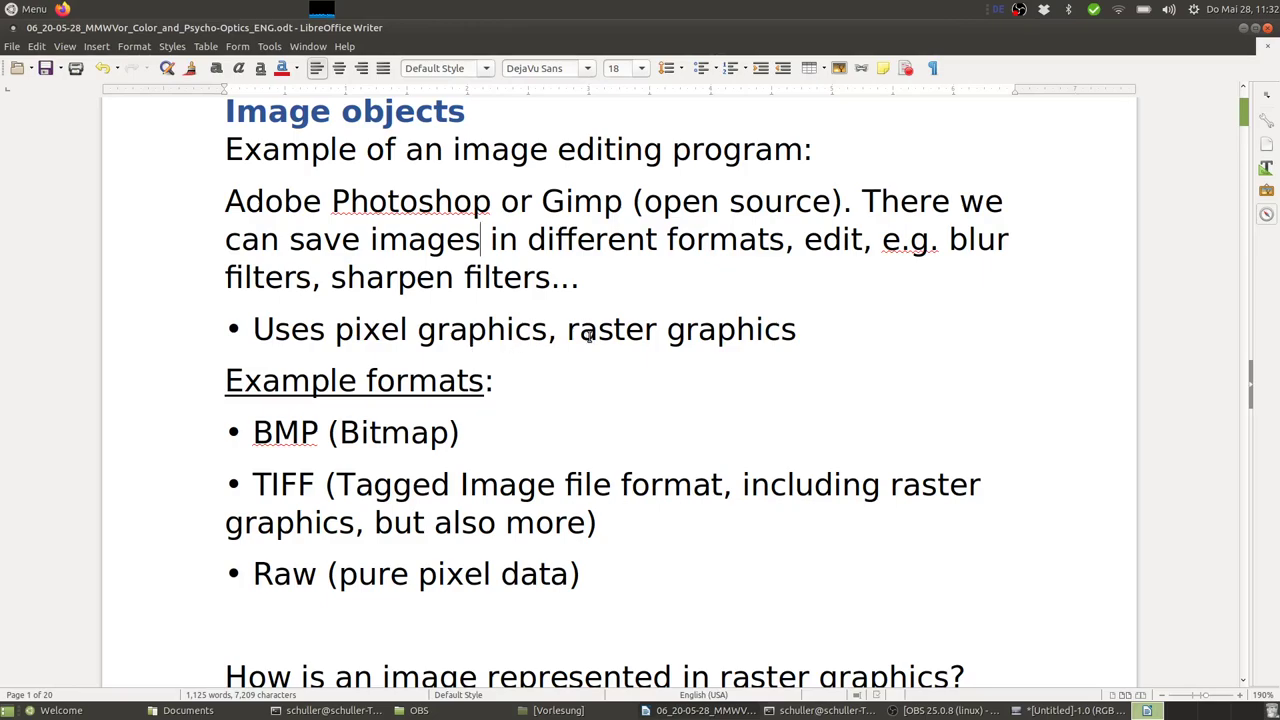
pyautogui.scroll(-3, 719, 343)
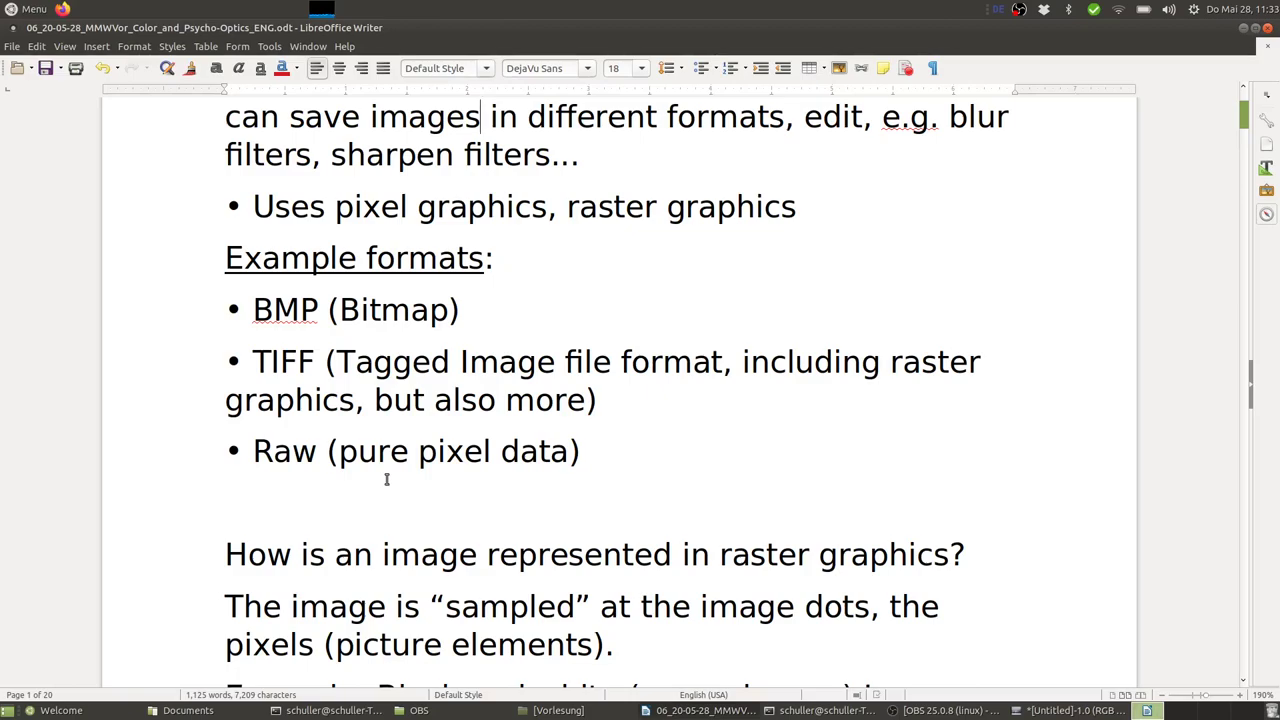
pyautogui.scroll(-5, 406, 487)
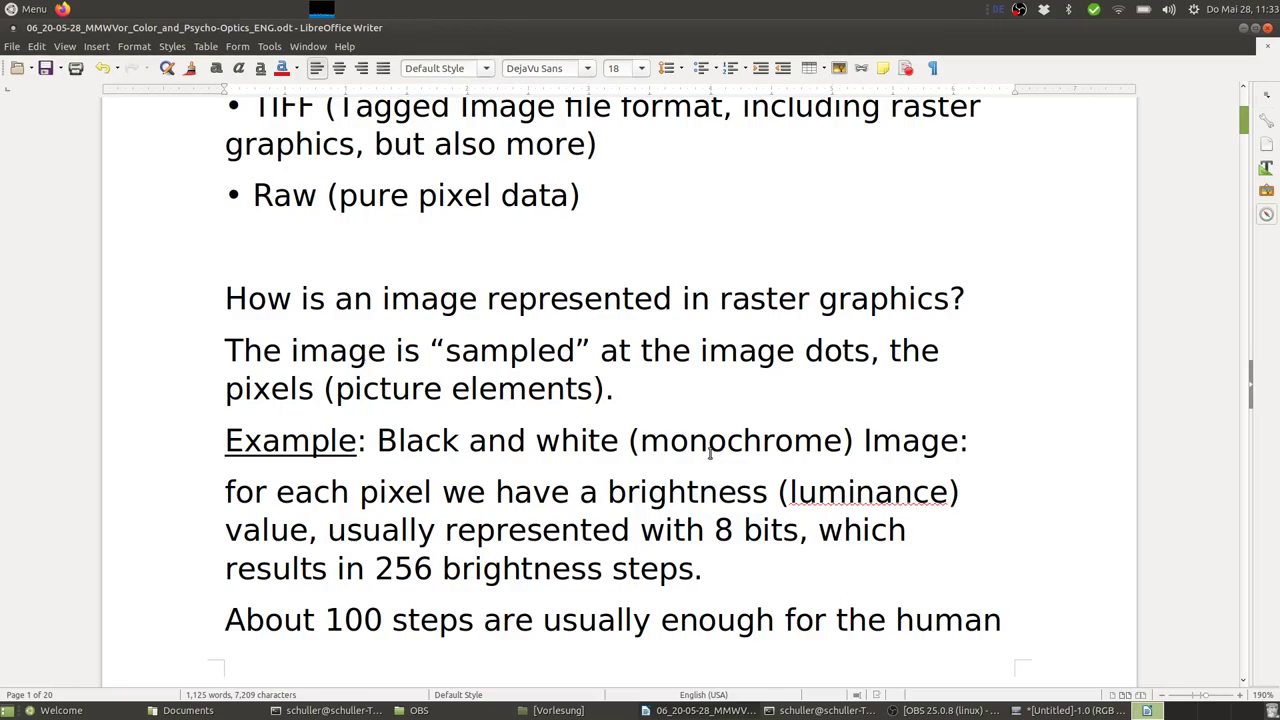
# Step: Check the file size and image details of DSC04998.JPG in its properties in the Vorlesung folder, and minimize the folder window
pyautogui.click(1016, 710)
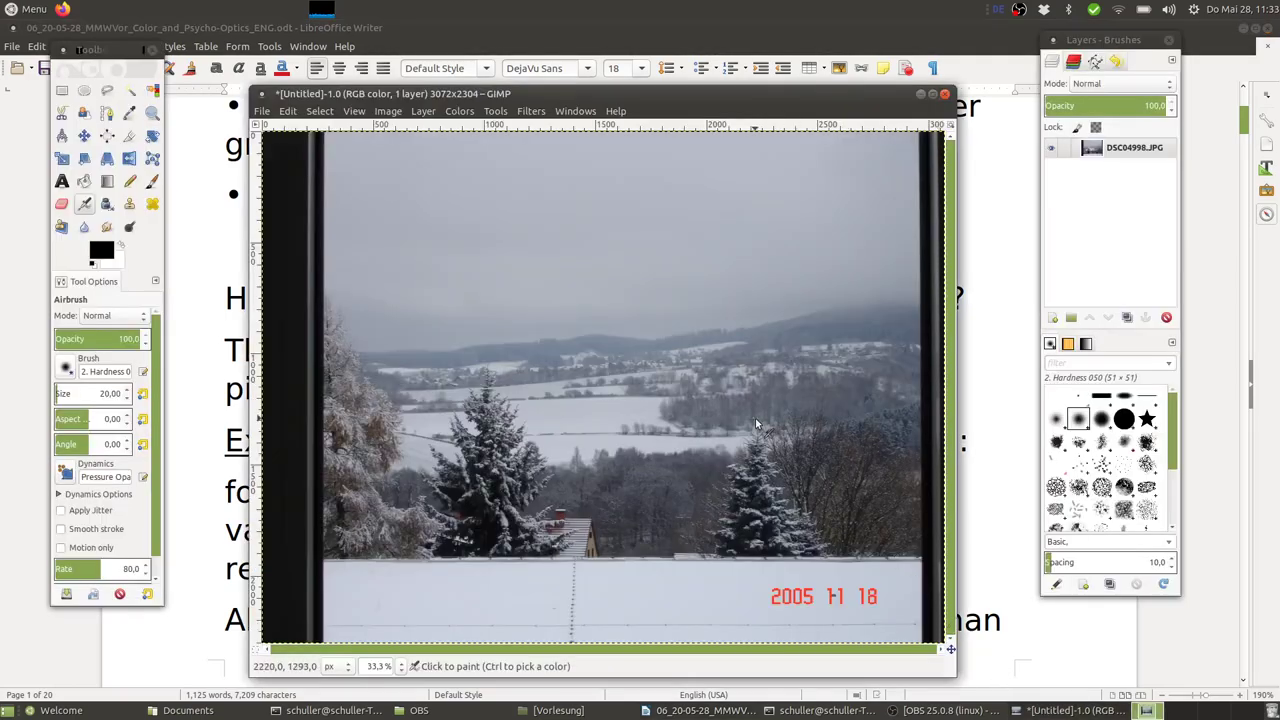
pyautogui.click(545, 710)
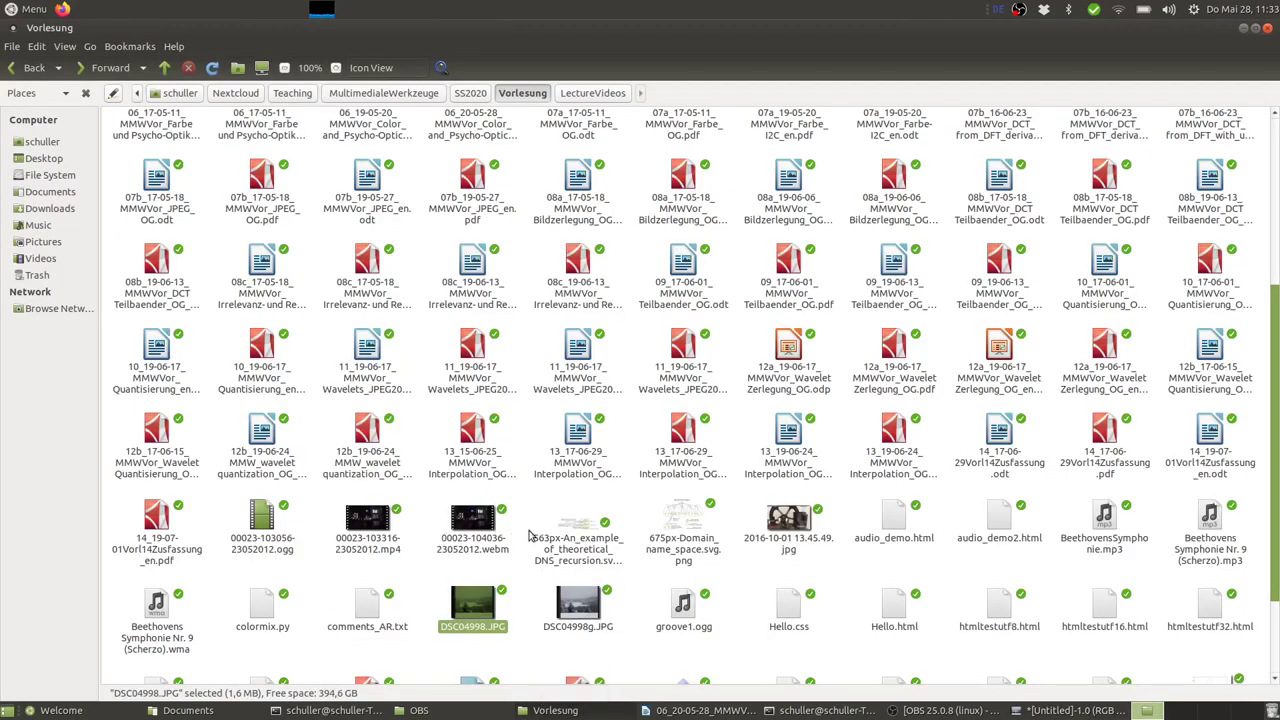
pyautogui.rightClick(490, 606)
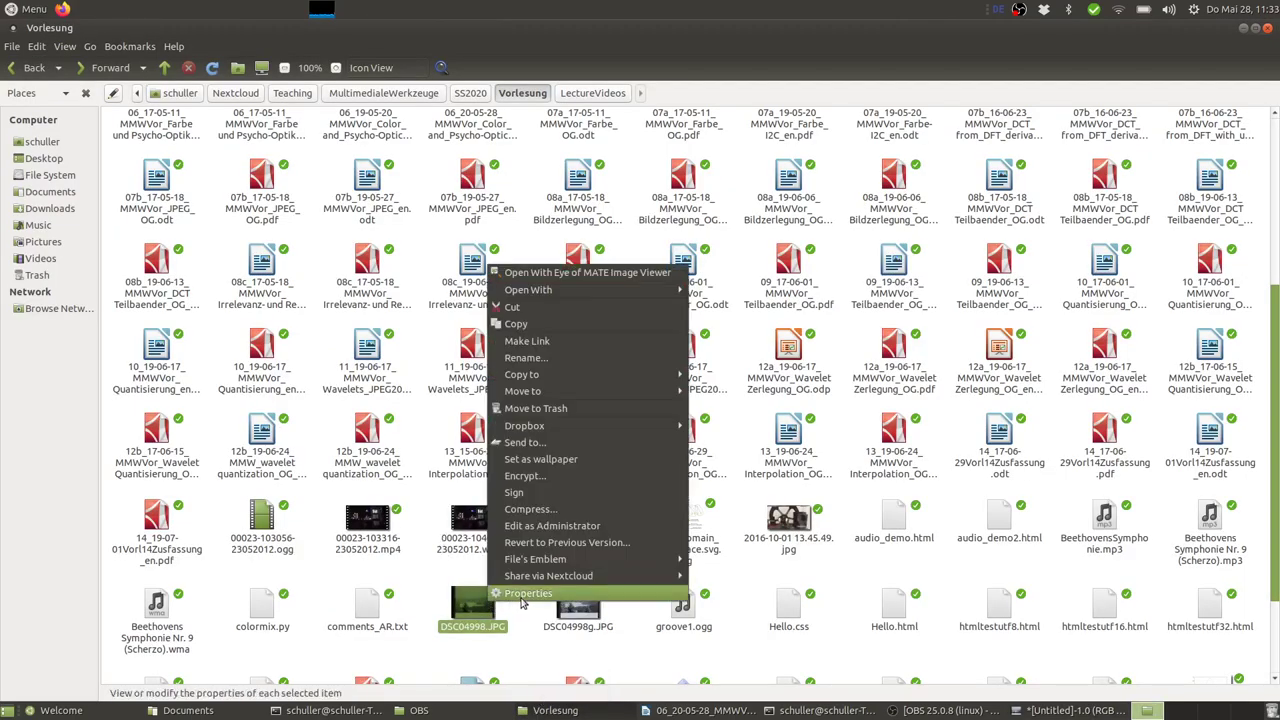
pyautogui.click(527, 593)
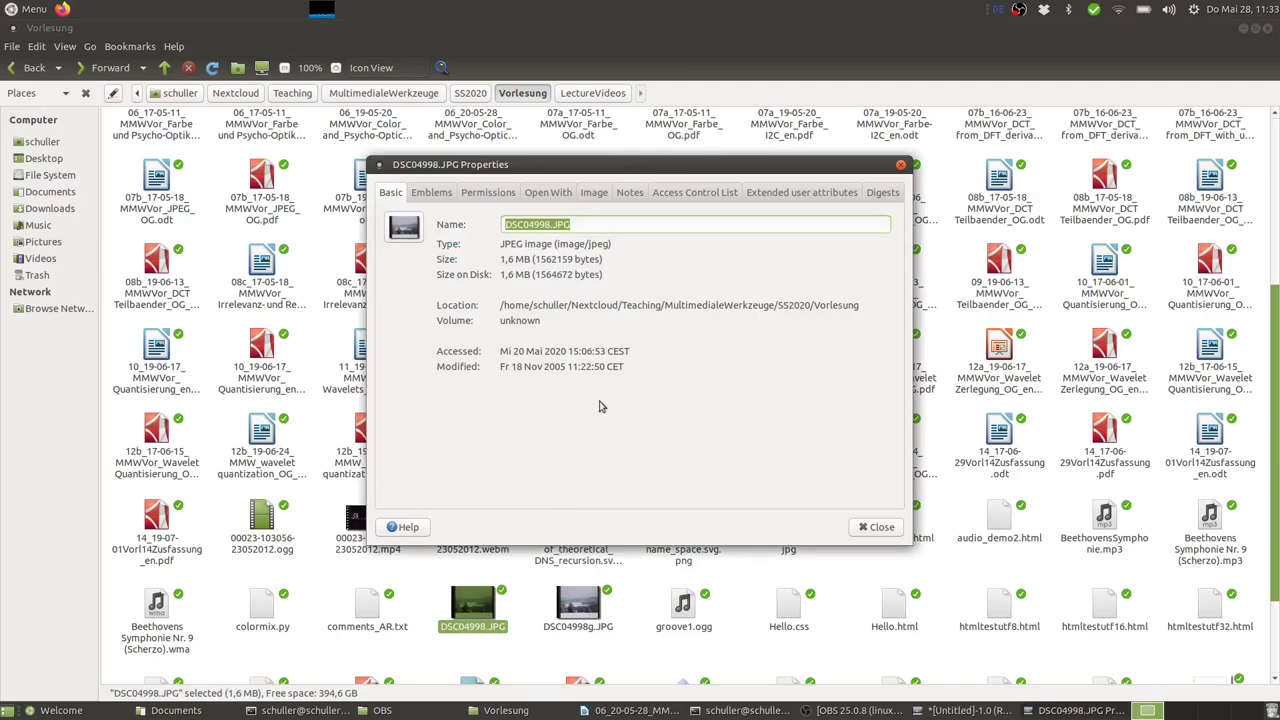
pyautogui.click(594, 193)
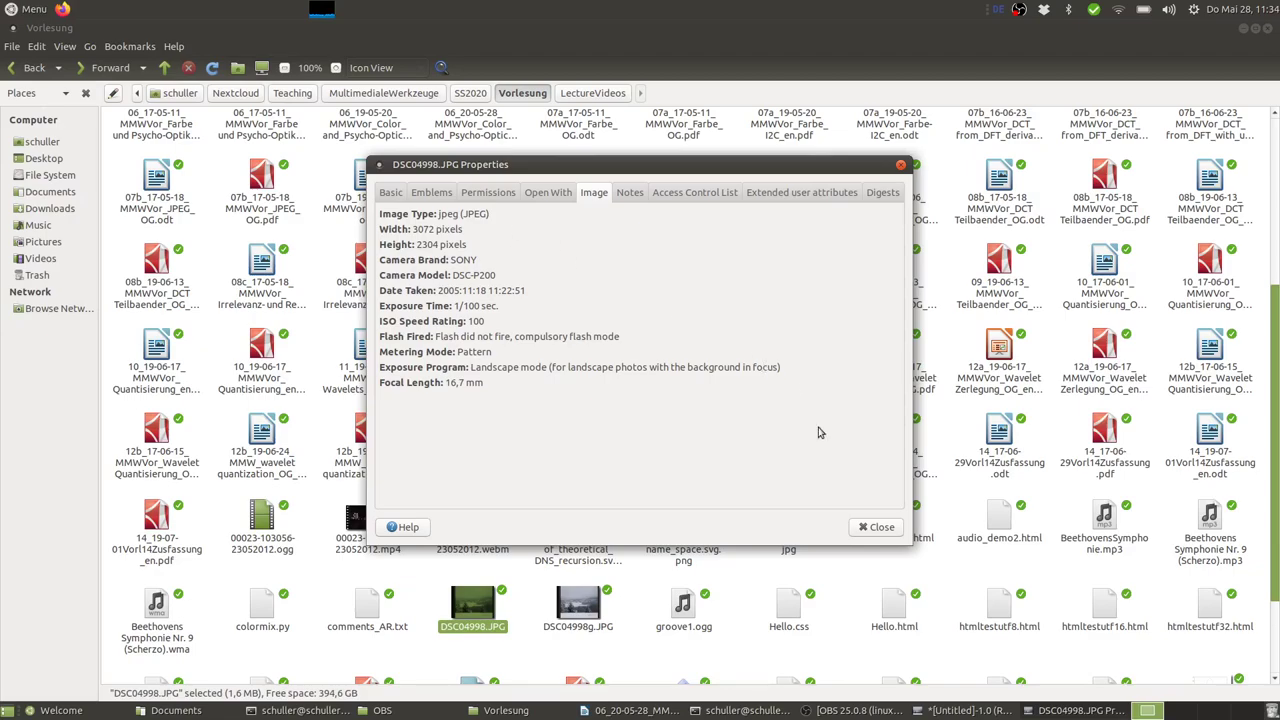
pyautogui.click(884, 527)
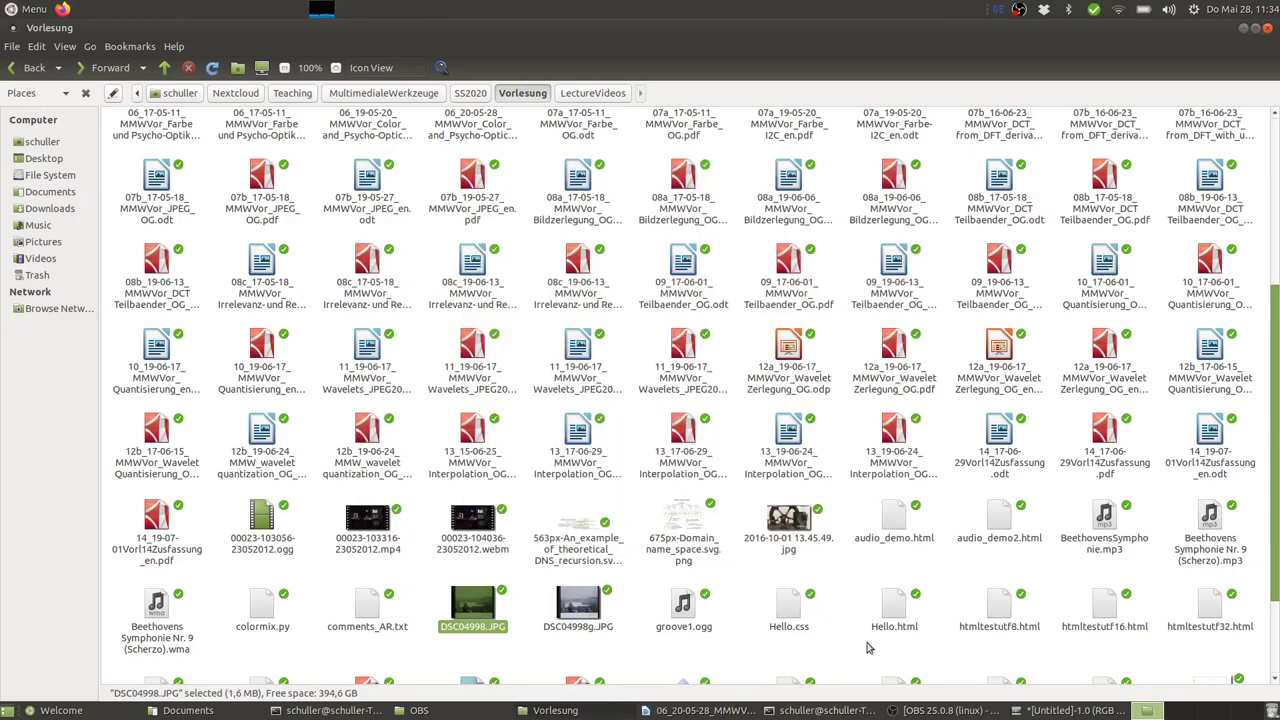
pyautogui.click(572, 711)
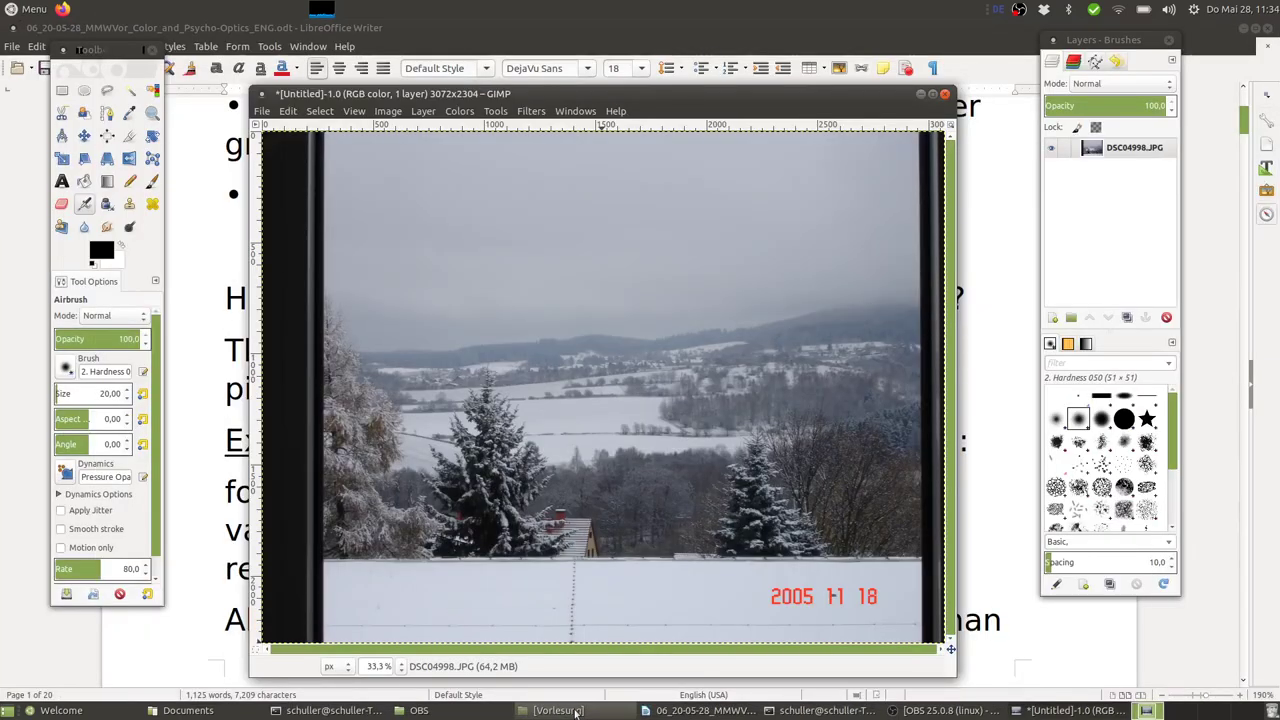